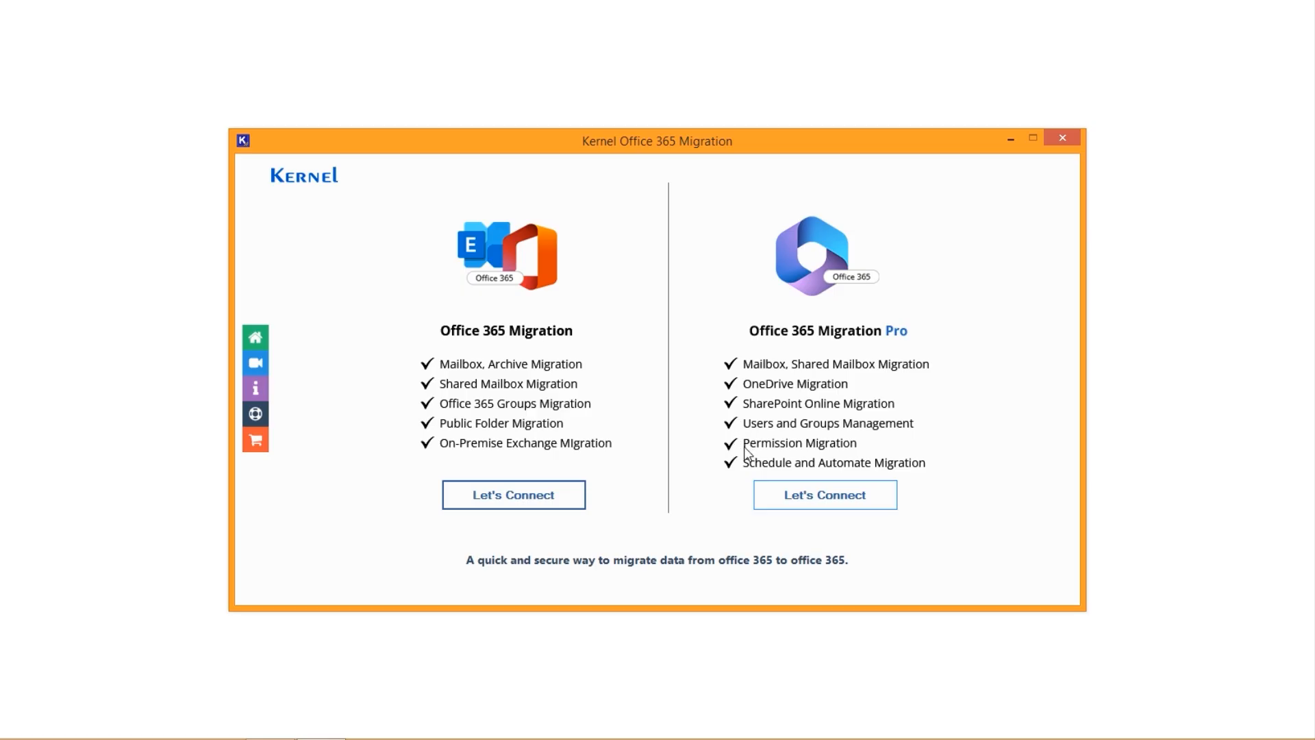
- Start Office 365 Migration Pro and begin a migration with Office 365 as both source and destination platform
left_click(787, 495)
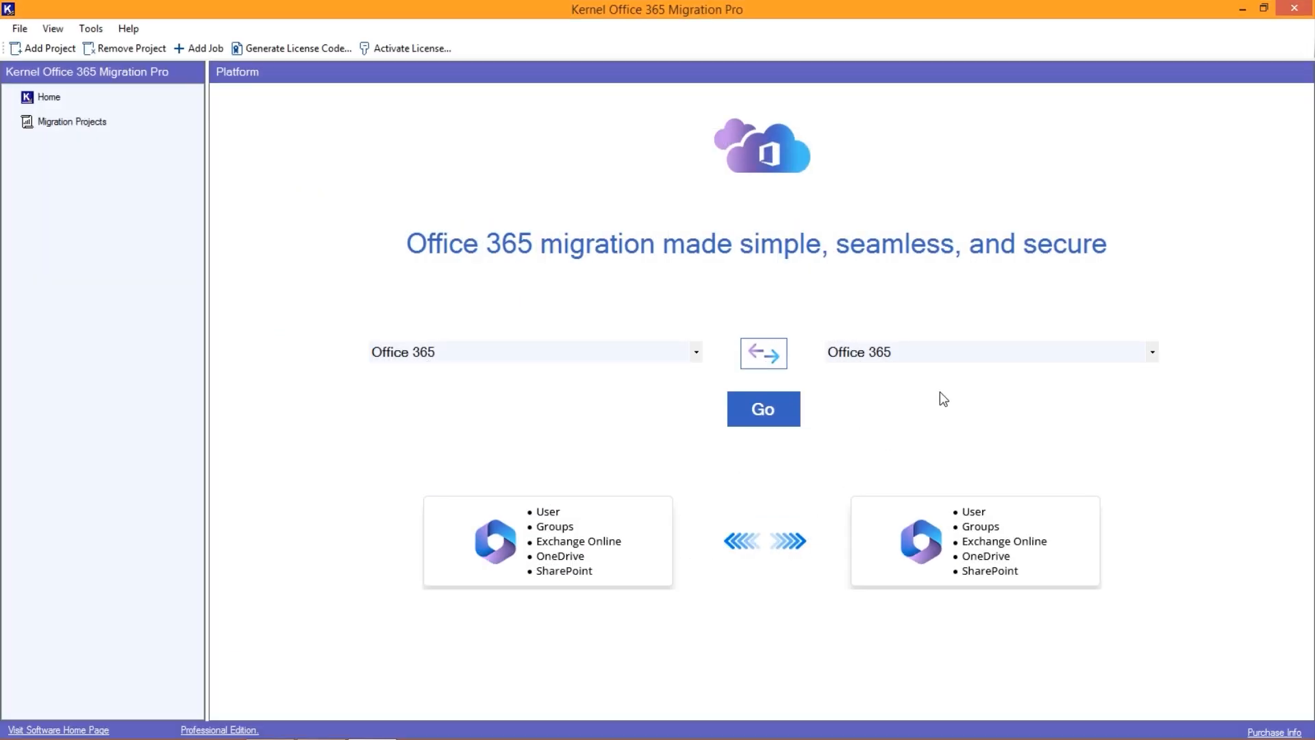
left_click(672, 355)
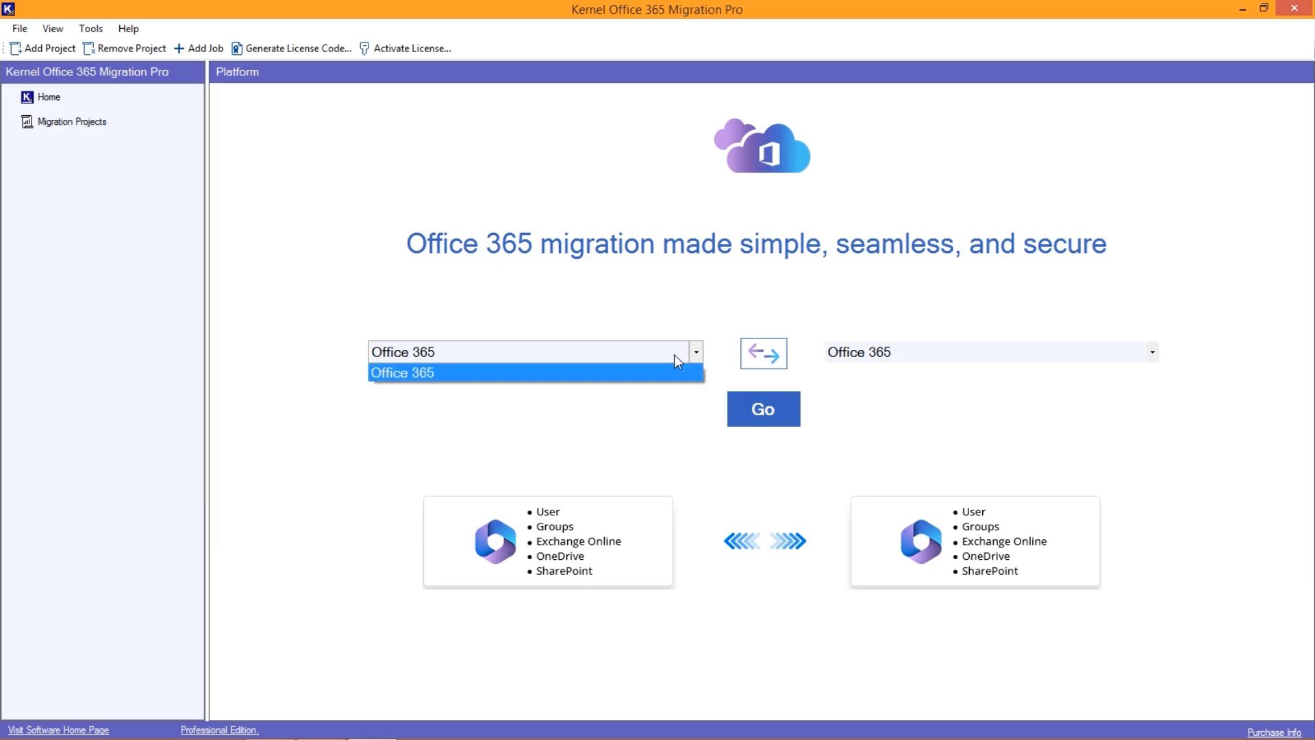
left_click(675, 355)
left_click(899, 346)
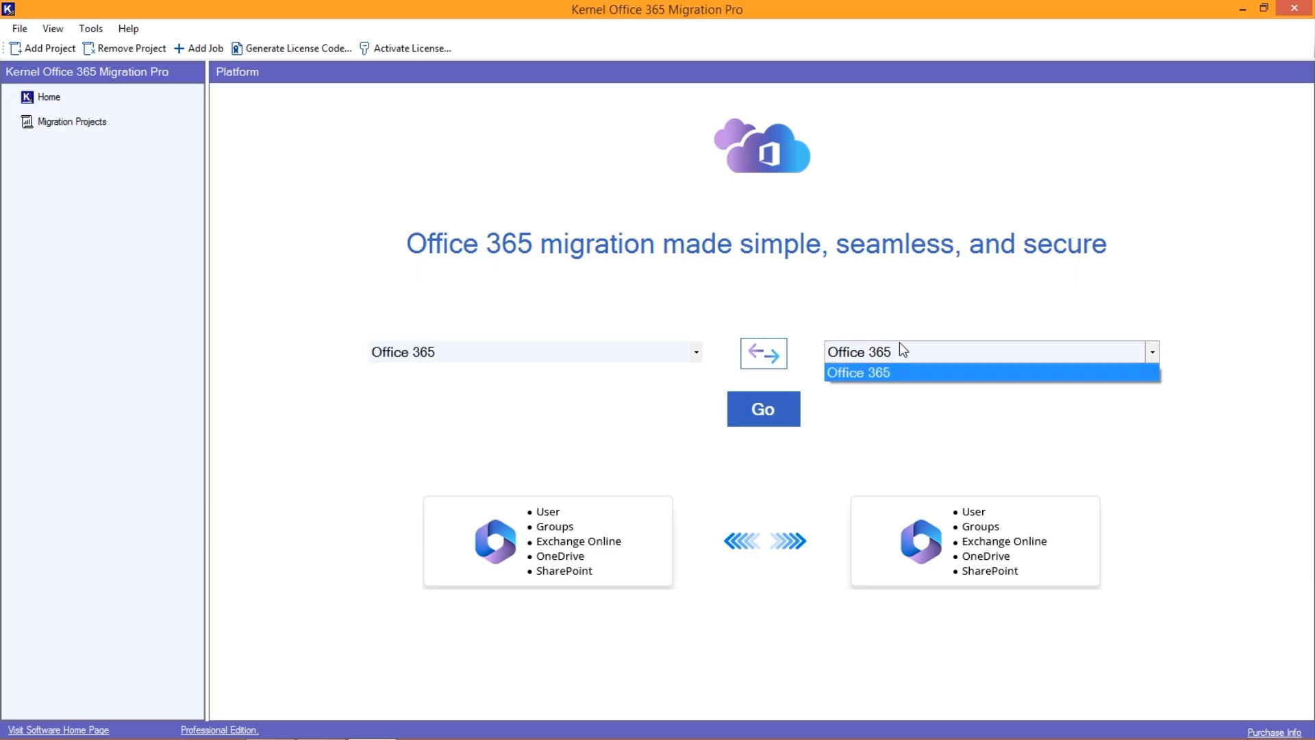
left_click(900, 347)
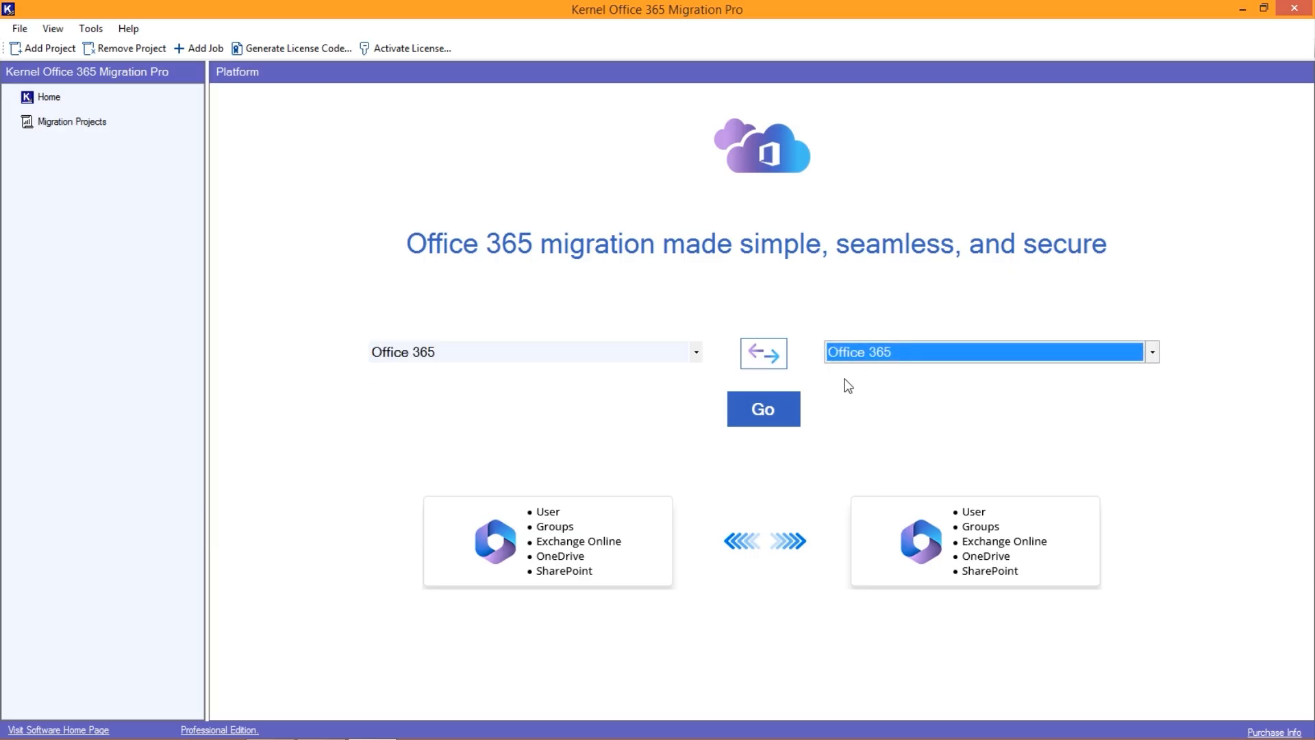
left_click(776, 420)
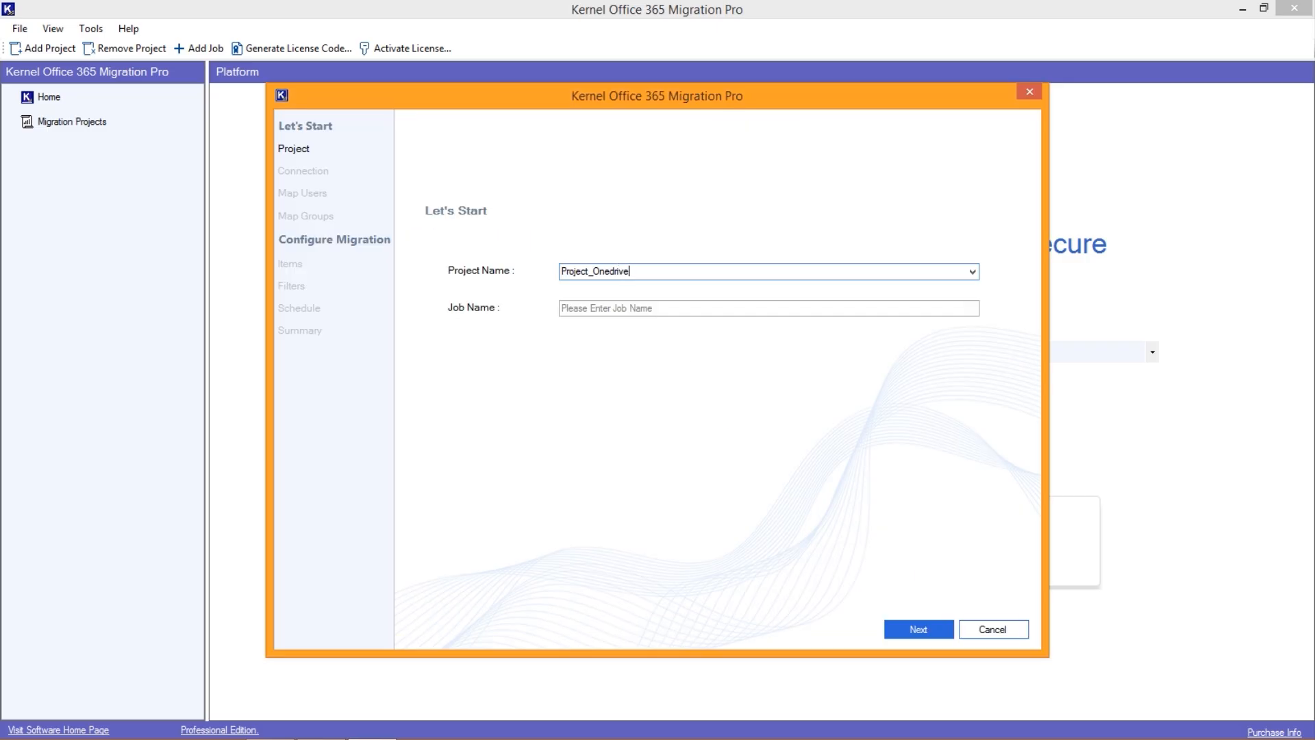
- Name the project Project_Onedrive_mig and the job Onedrive_1, and create the new project
type("mig")
key("Tab")
type("On")
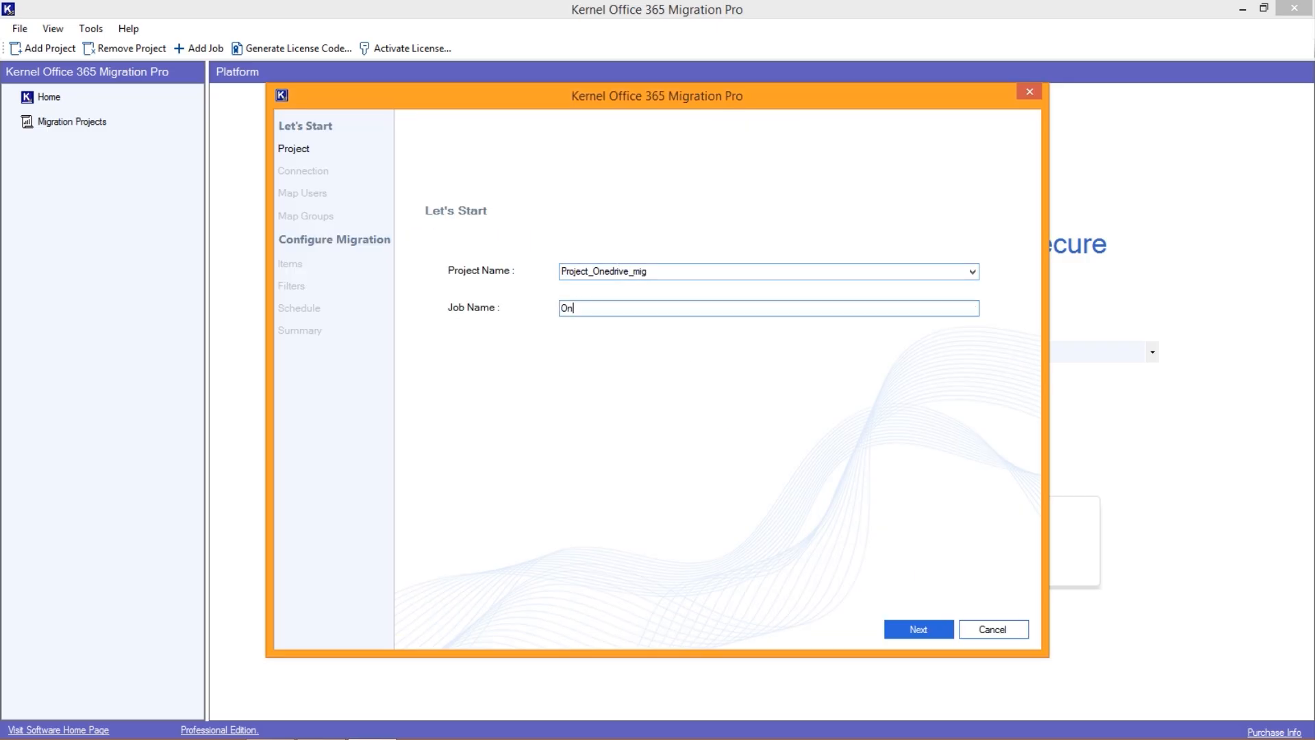
type("edrive_1")
left_click(915, 626)
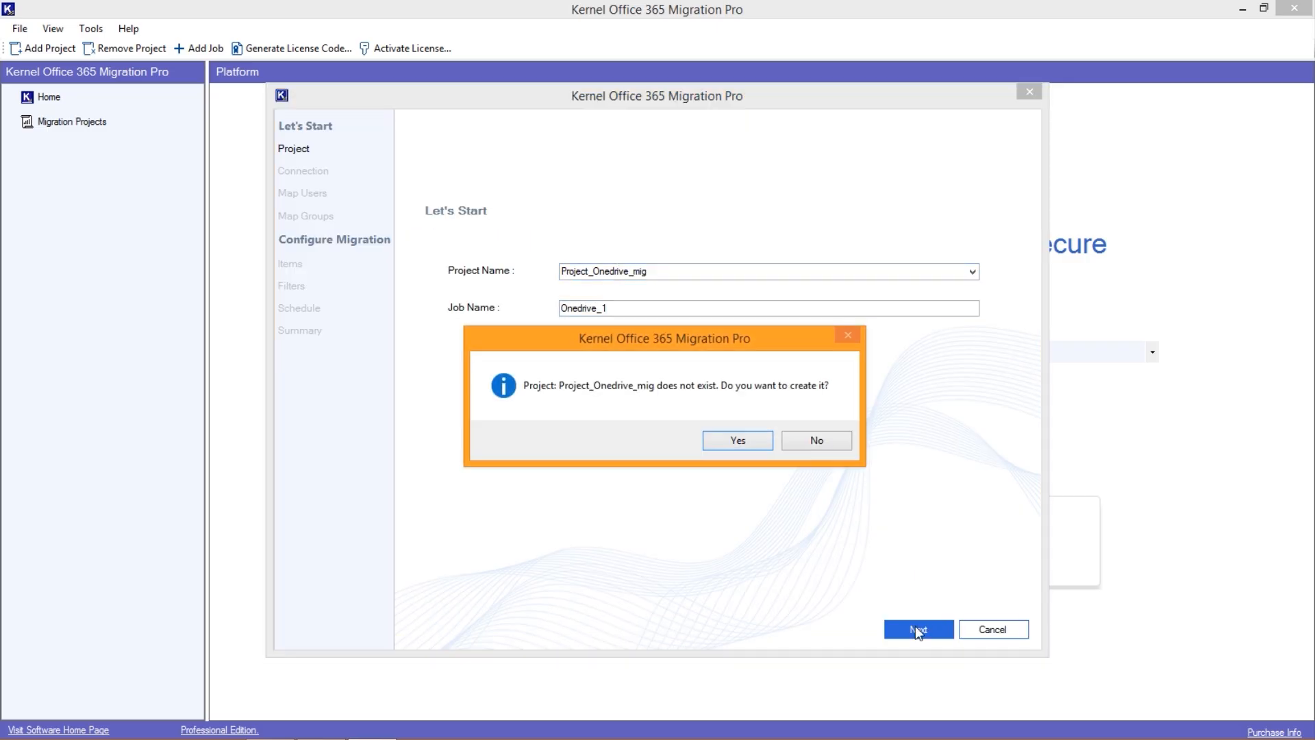
left_click(737, 442)
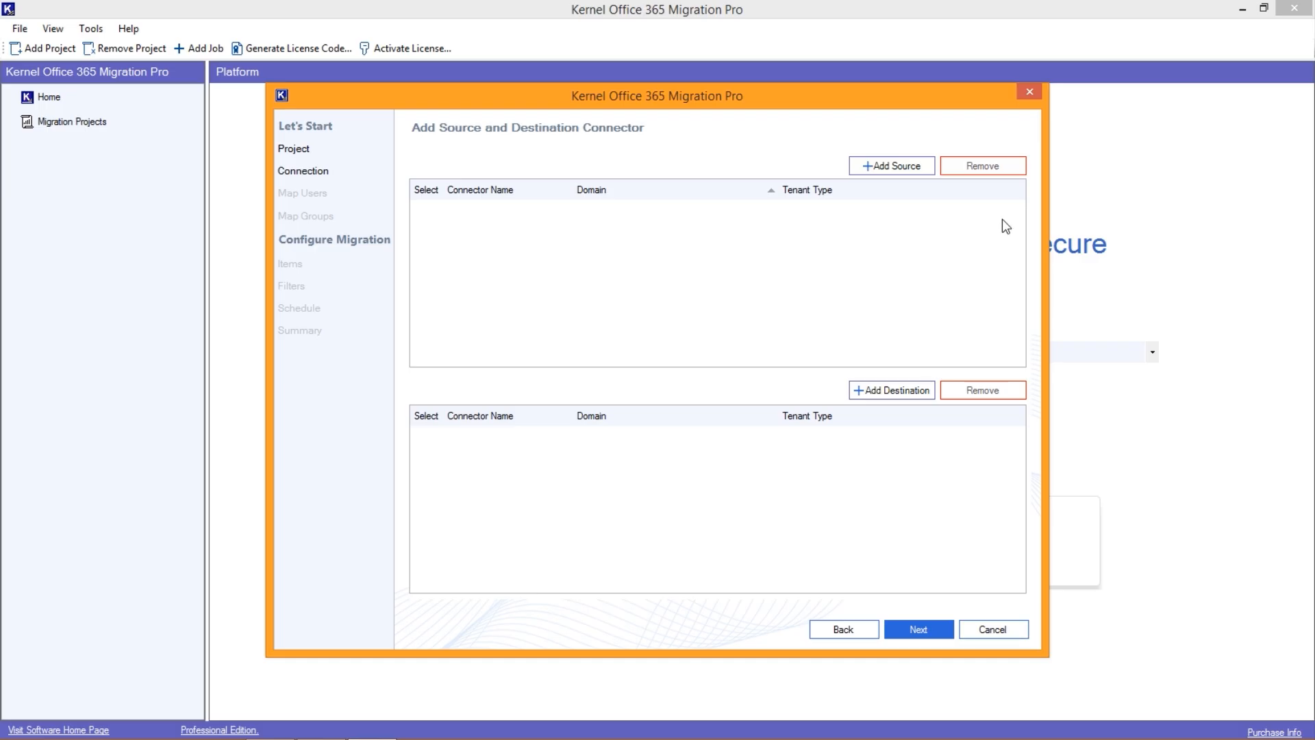
- Add an Office 365 source connector named Onedrive_source, entering its tenant ID, client ID and client secret
left_click(882, 171)
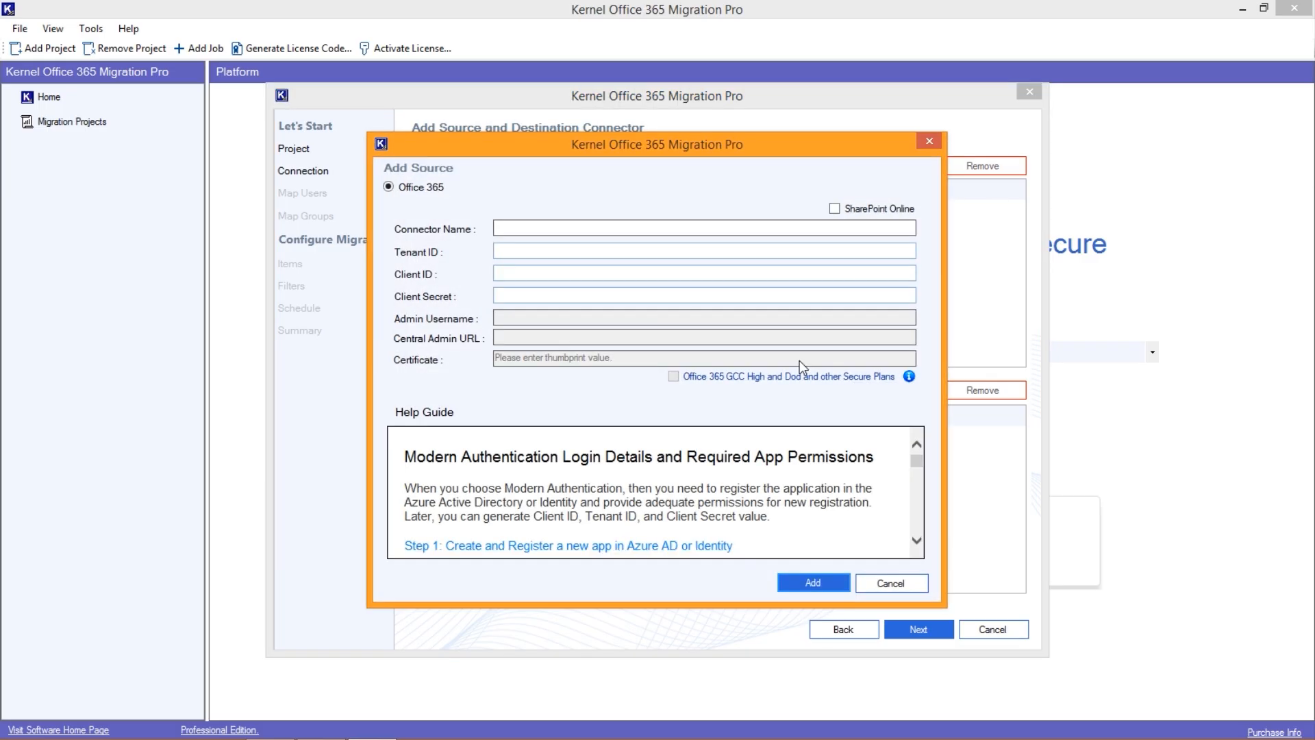
left_click(599, 230)
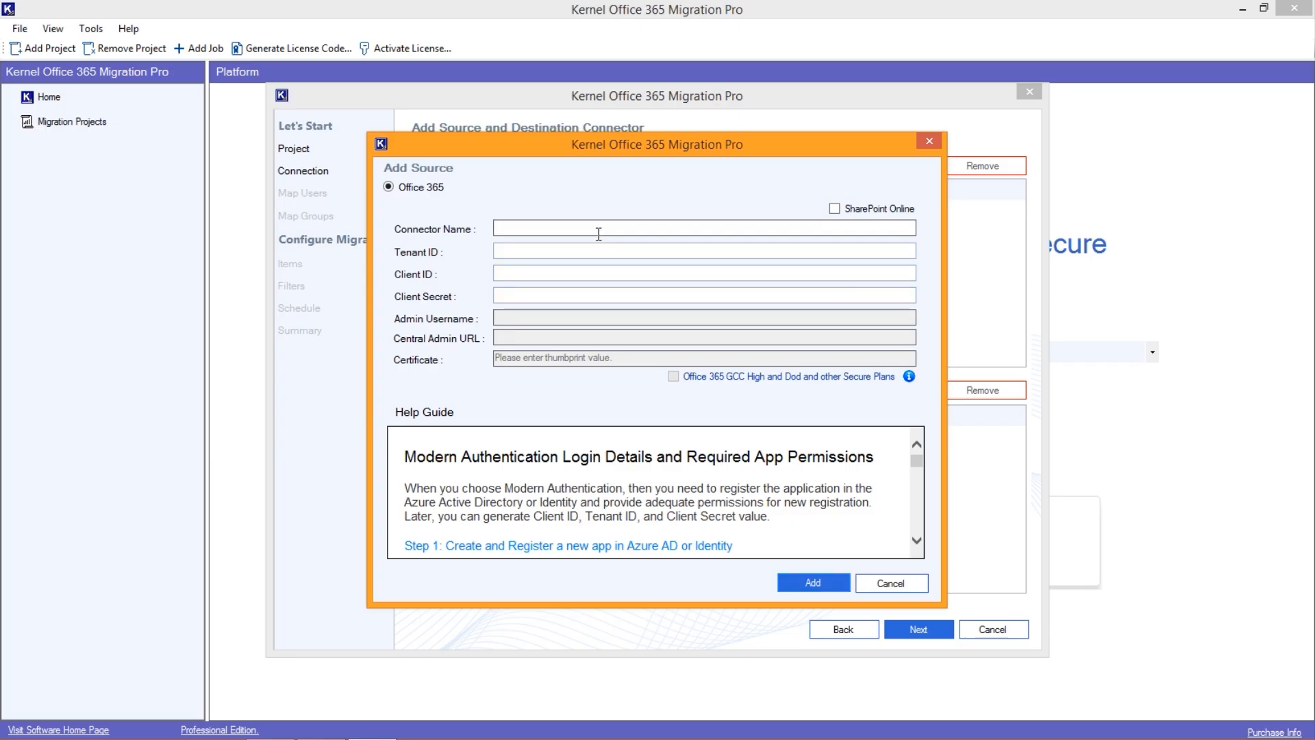
type("Onedrive_source")
key("Tab")
type("97b391d2-b2d4-4df7-a05d-cc022a6c5b9b")
key("Tab")
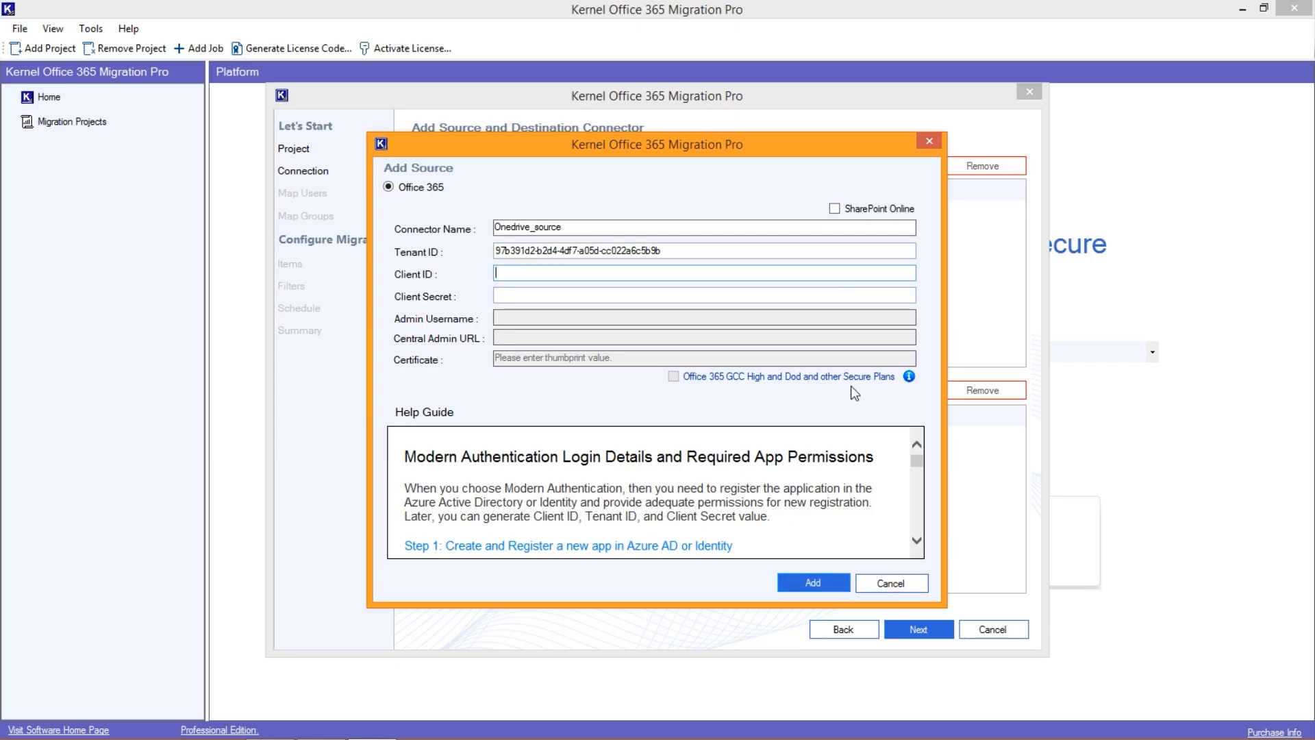
type("00f8171e-34f3-473e-a615-ac53c2399017")
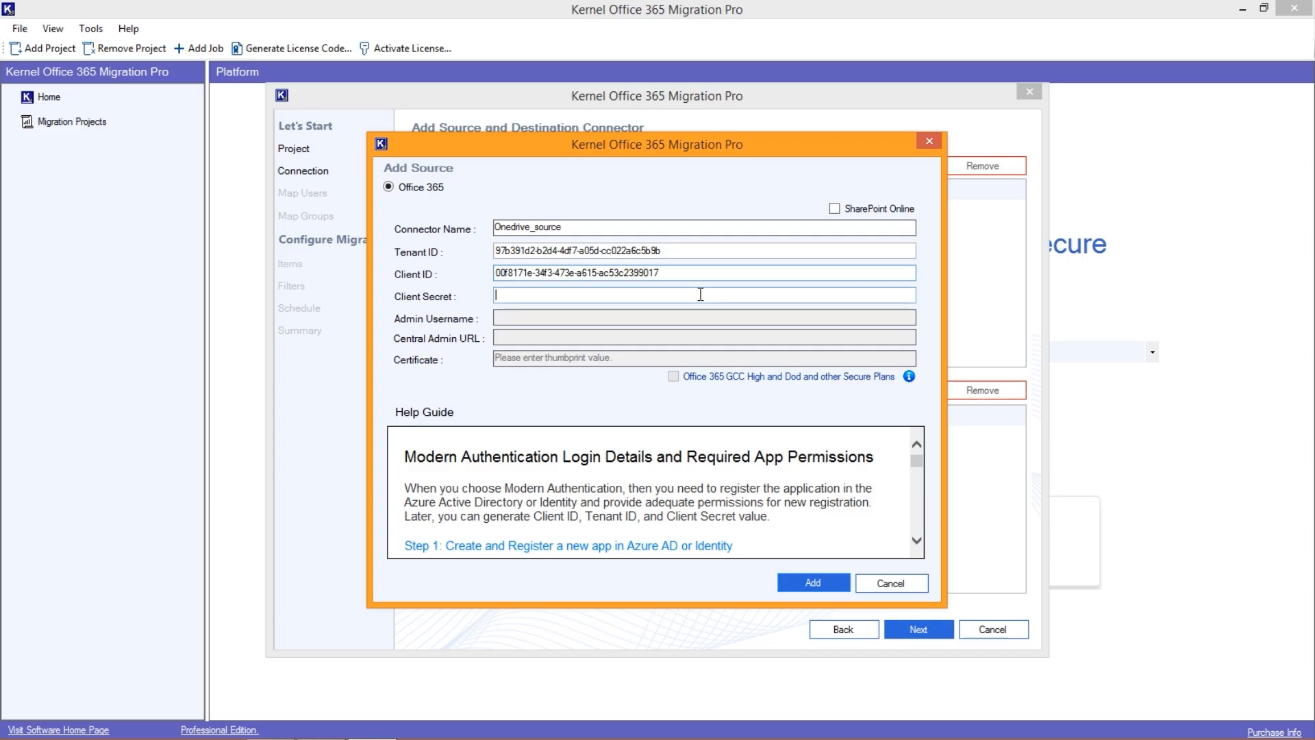
key("Tab")
key("ctrl+v")
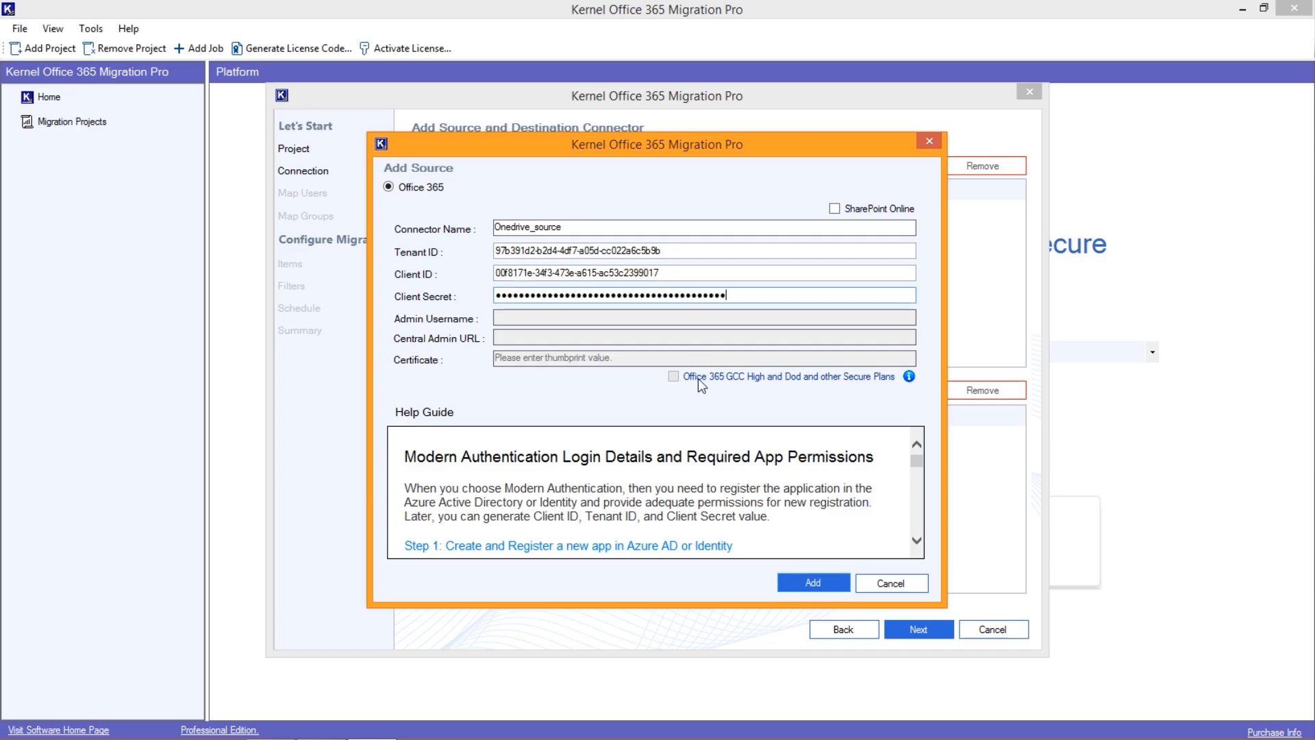
left_click(815, 586)
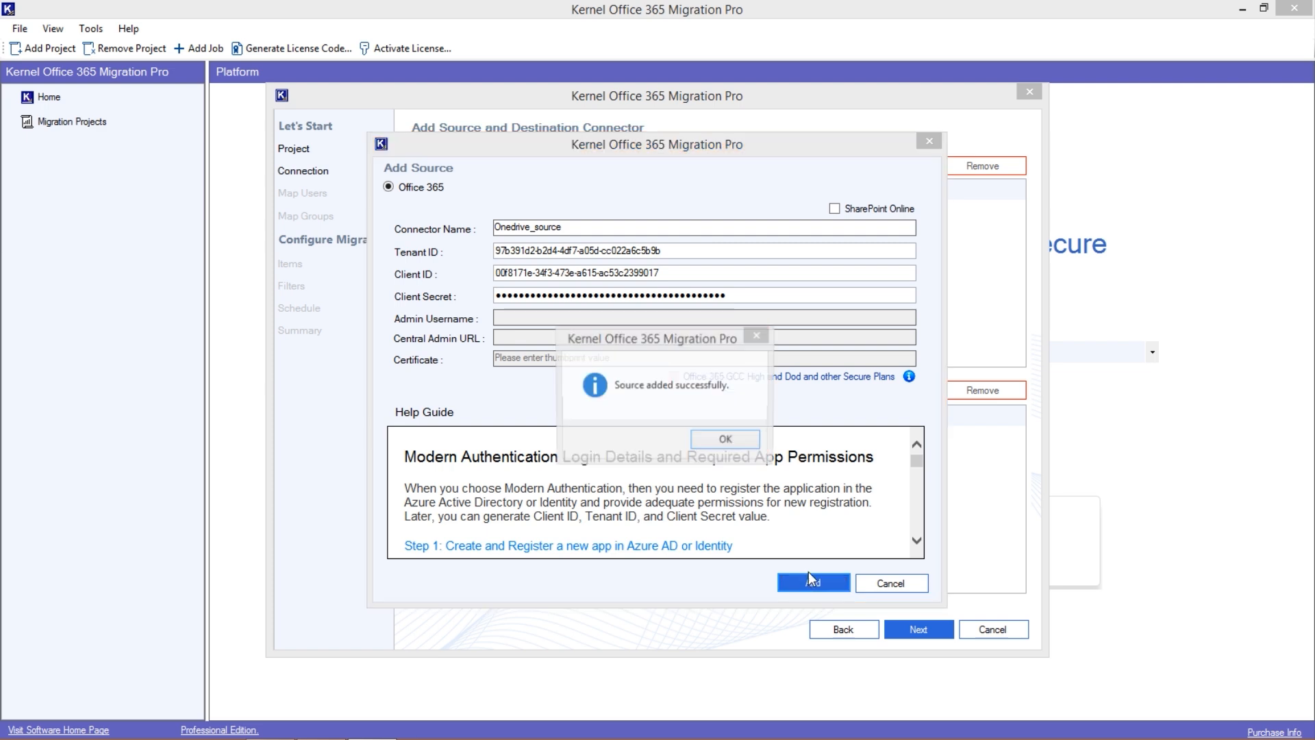
left_click(729, 444)
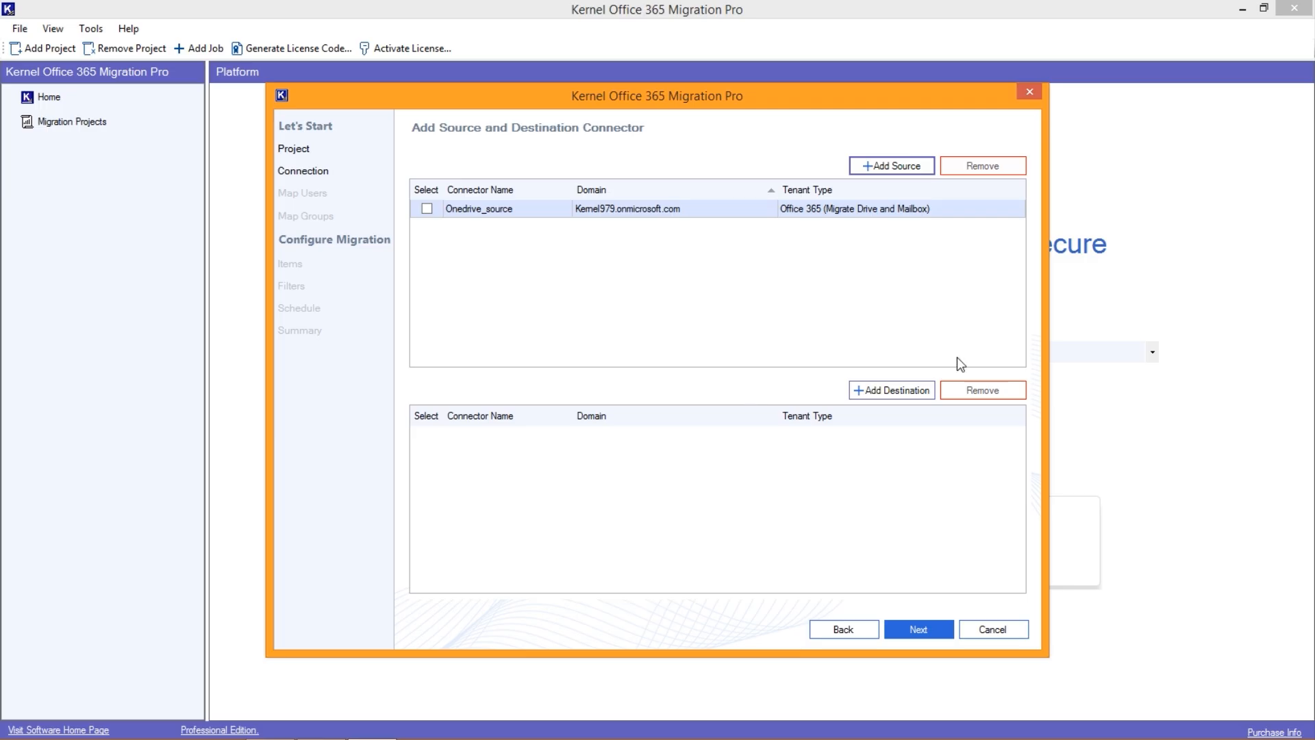
- Add an Office 365 destination connector named Onedrive_dest, entering its tenant ID, client ID and client secret
left_click(885, 393)
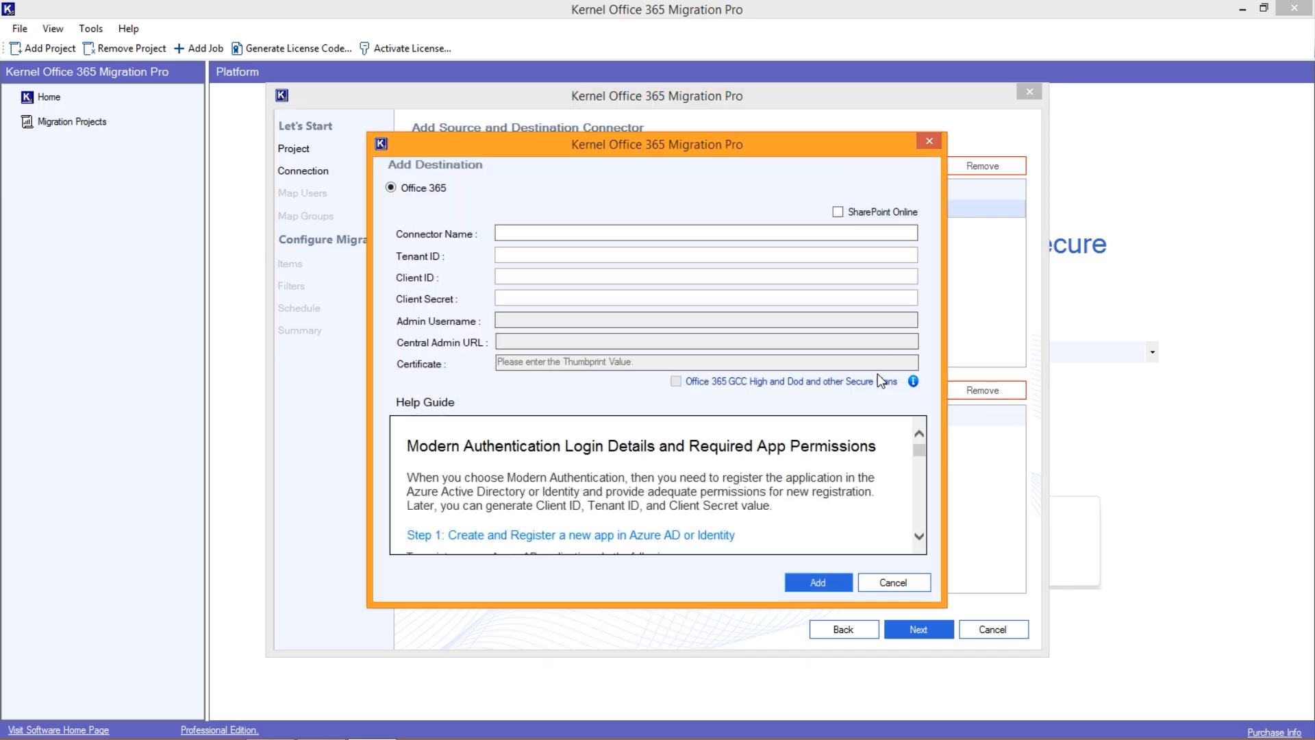
left_click(563, 239)
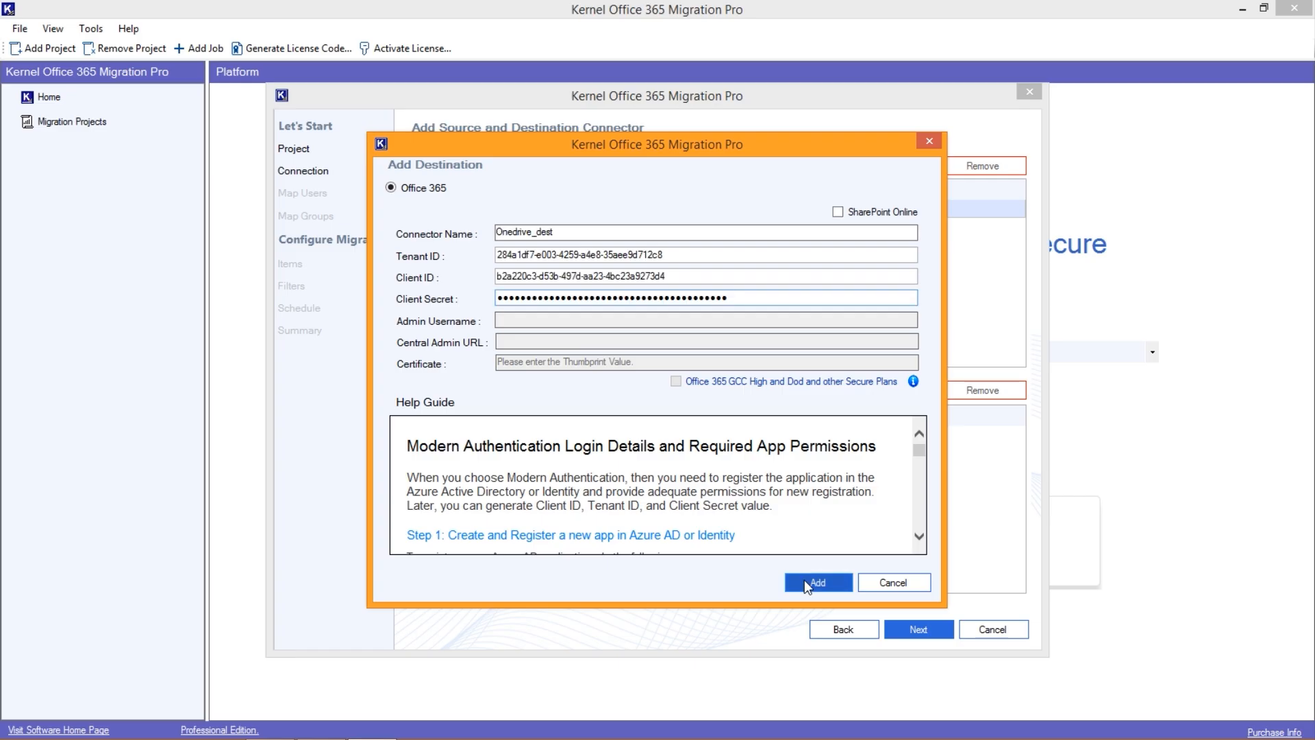
left_click(804, 581)
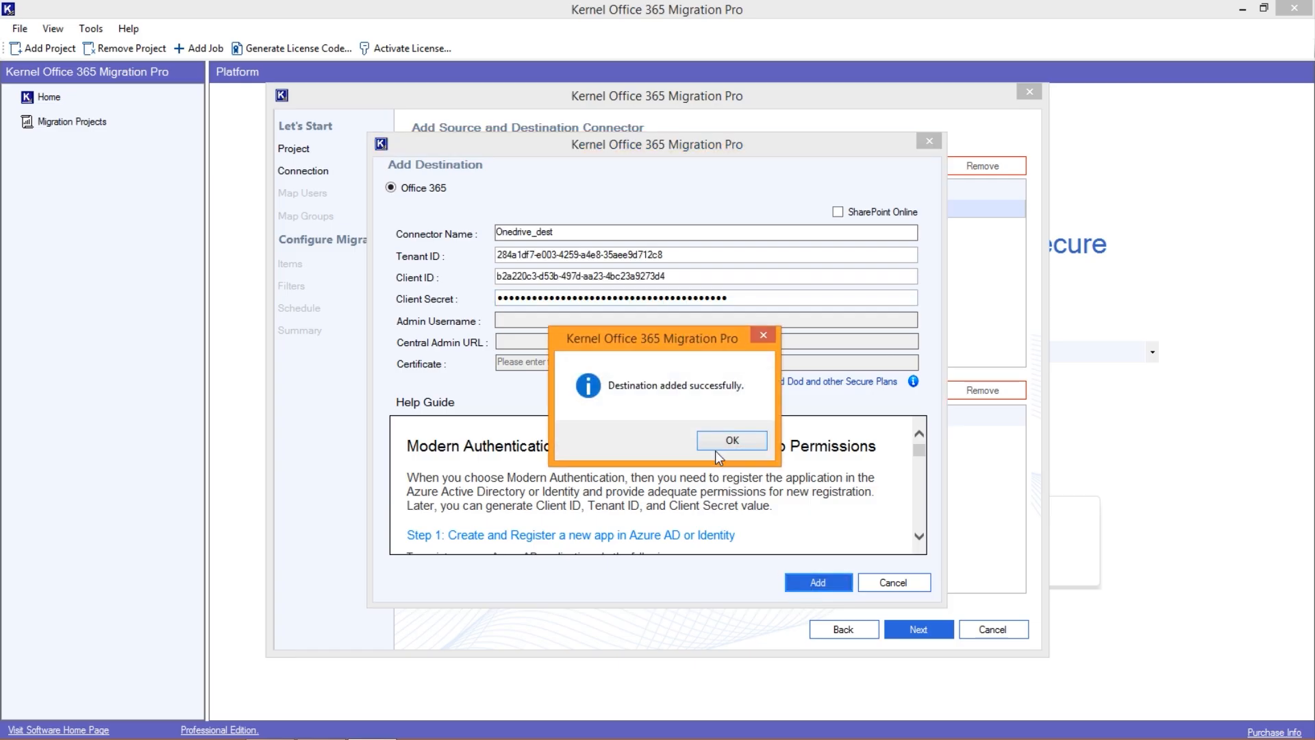
left_click(727, 442)
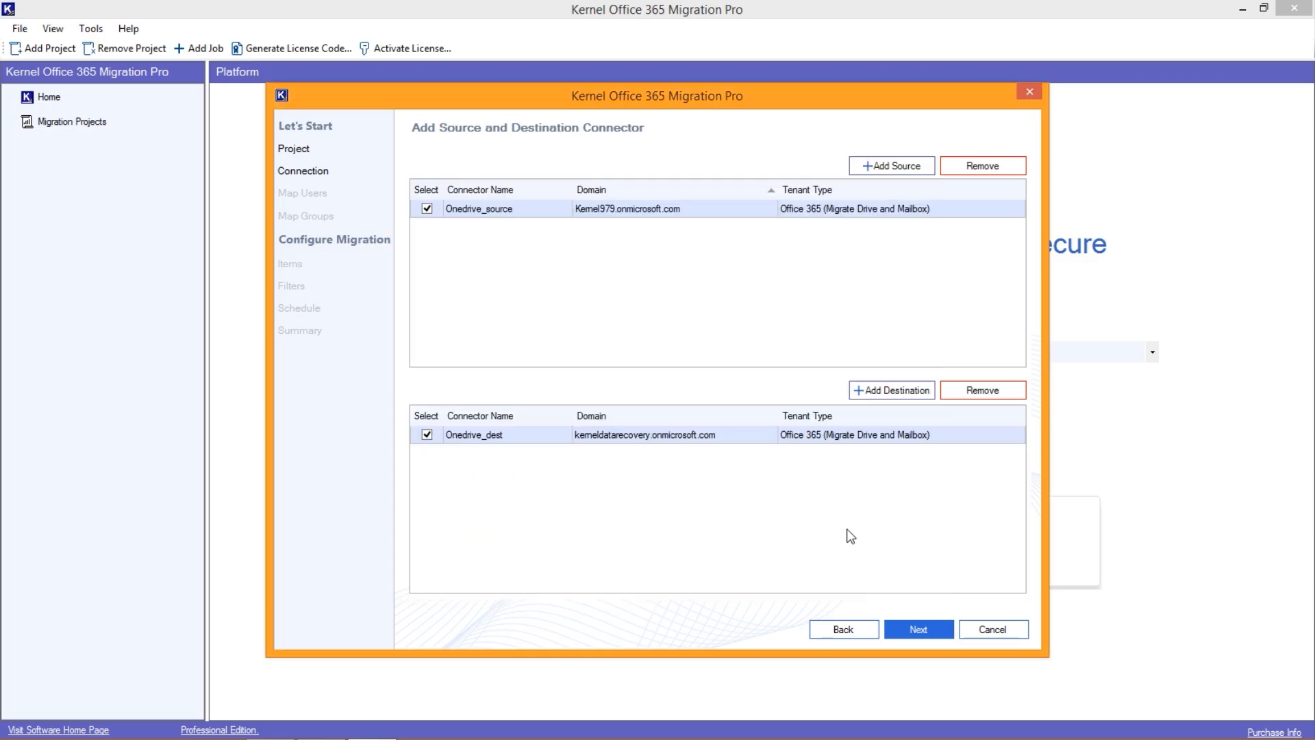
- Proceed with both connectors selected and limit the migration objects to OneDrive (Users Drive Migration), excluding Exchange Online
left_click(935, 636)
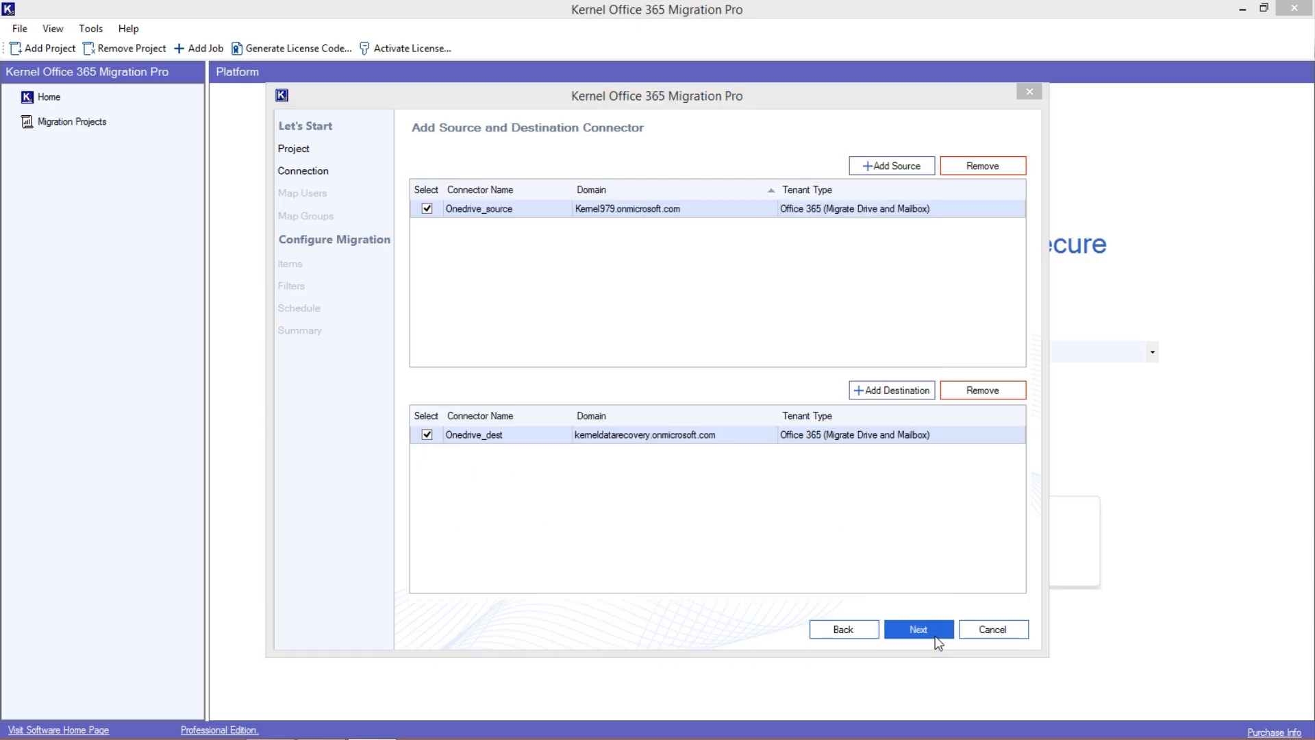
left_click(414, 370)
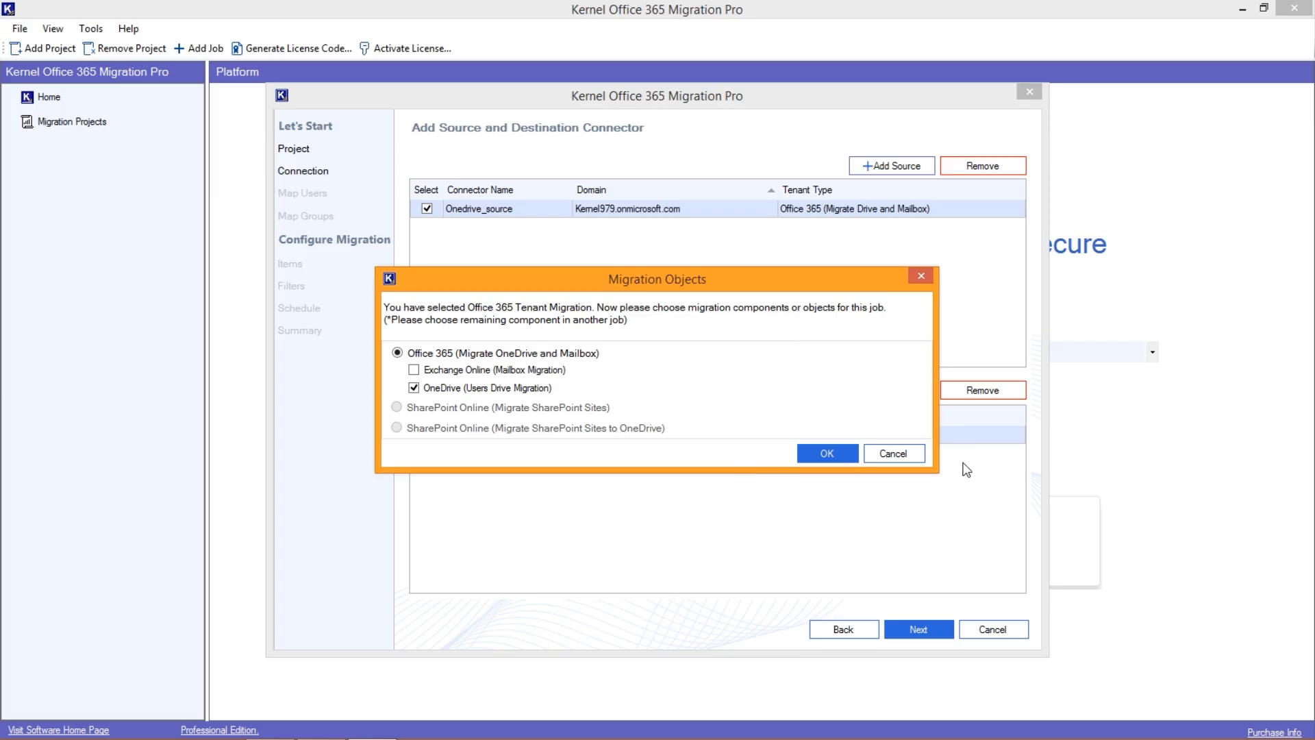
left_click(840, 453)
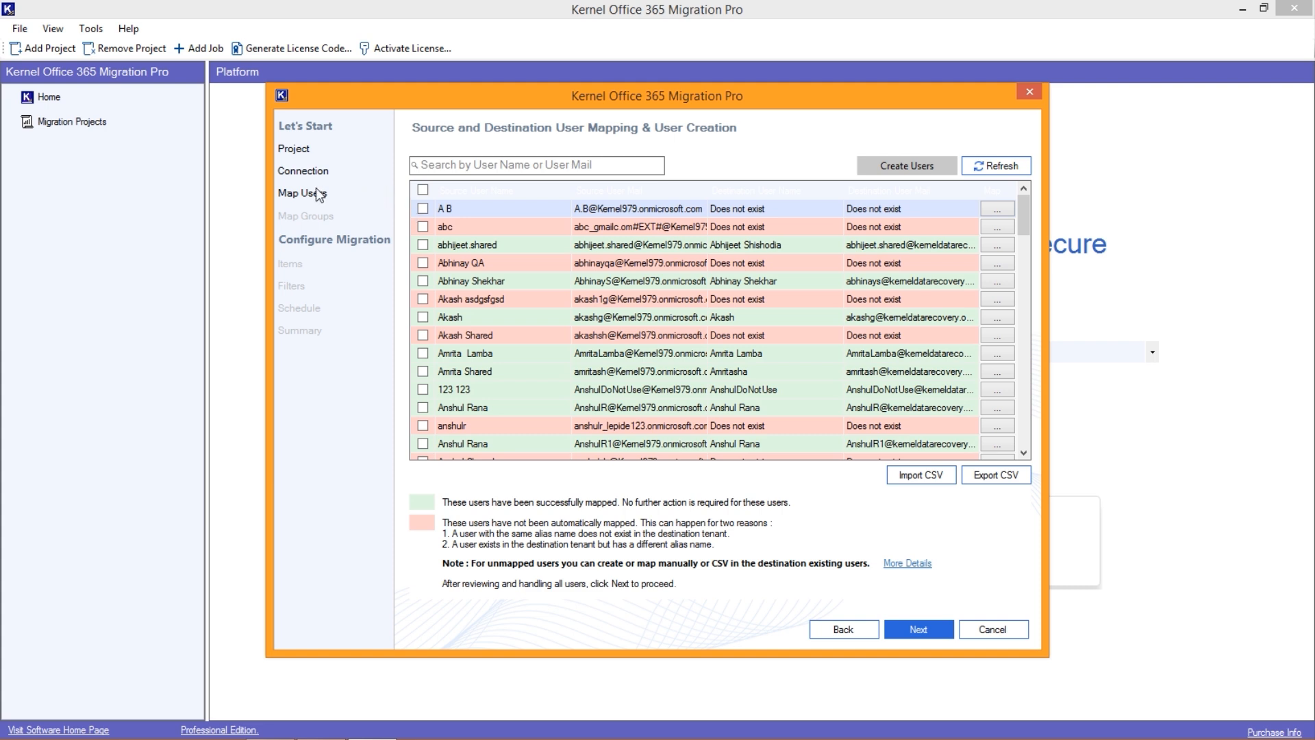
- Map the first listed source user to the fourth user in the Destination Users list
left_click(500, 169)
left_click(993, 226)
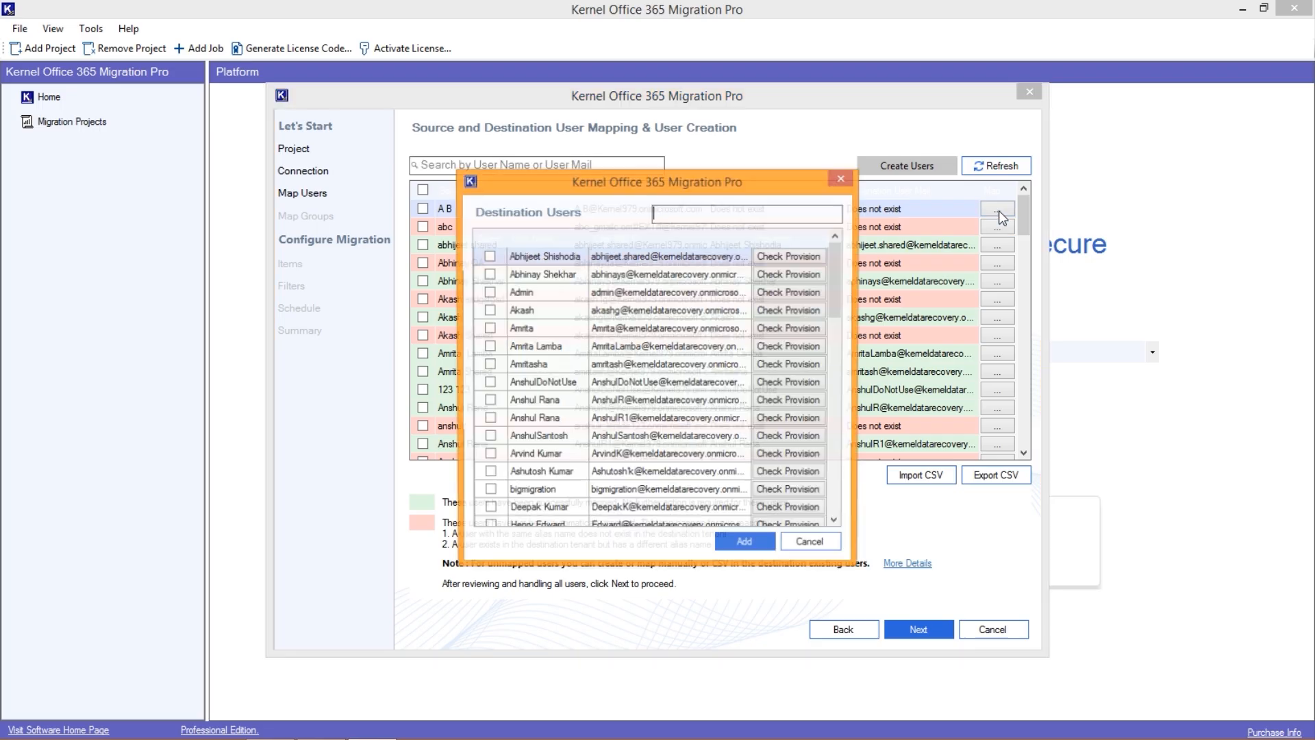
left_click(597, 316)
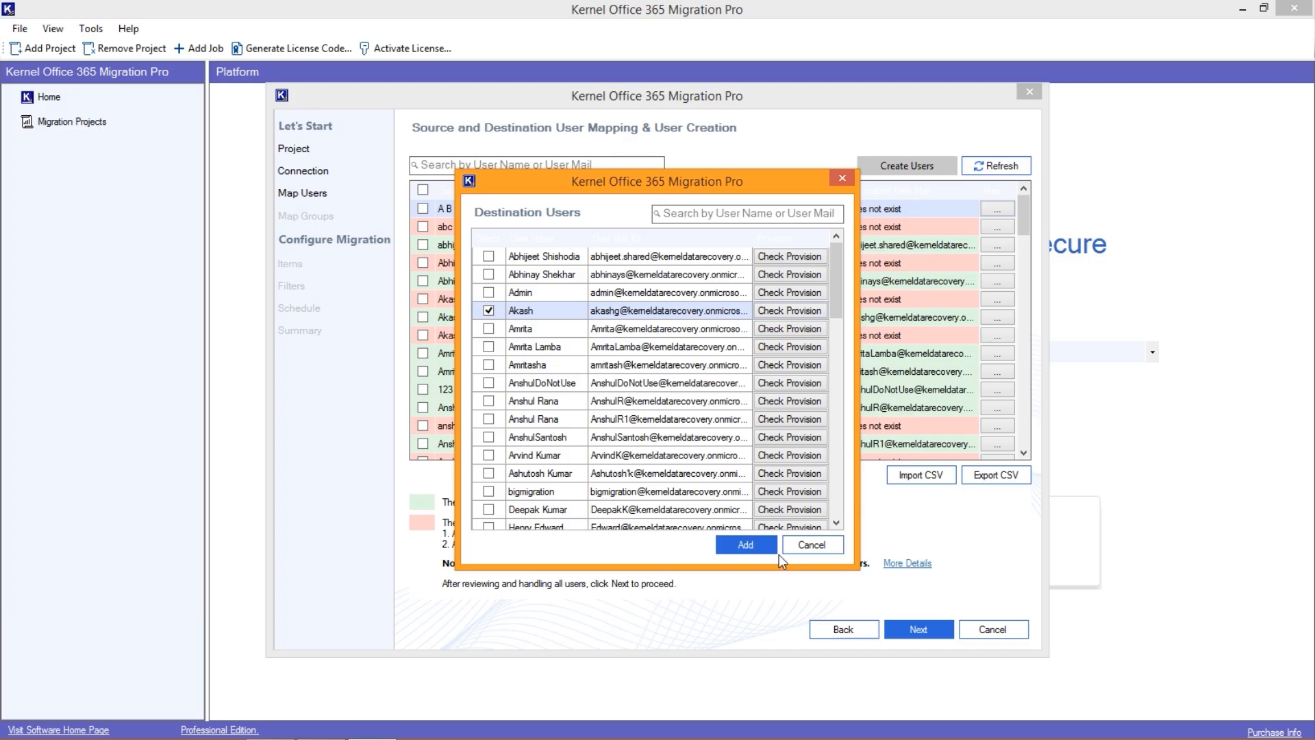
left_click(756, 542)
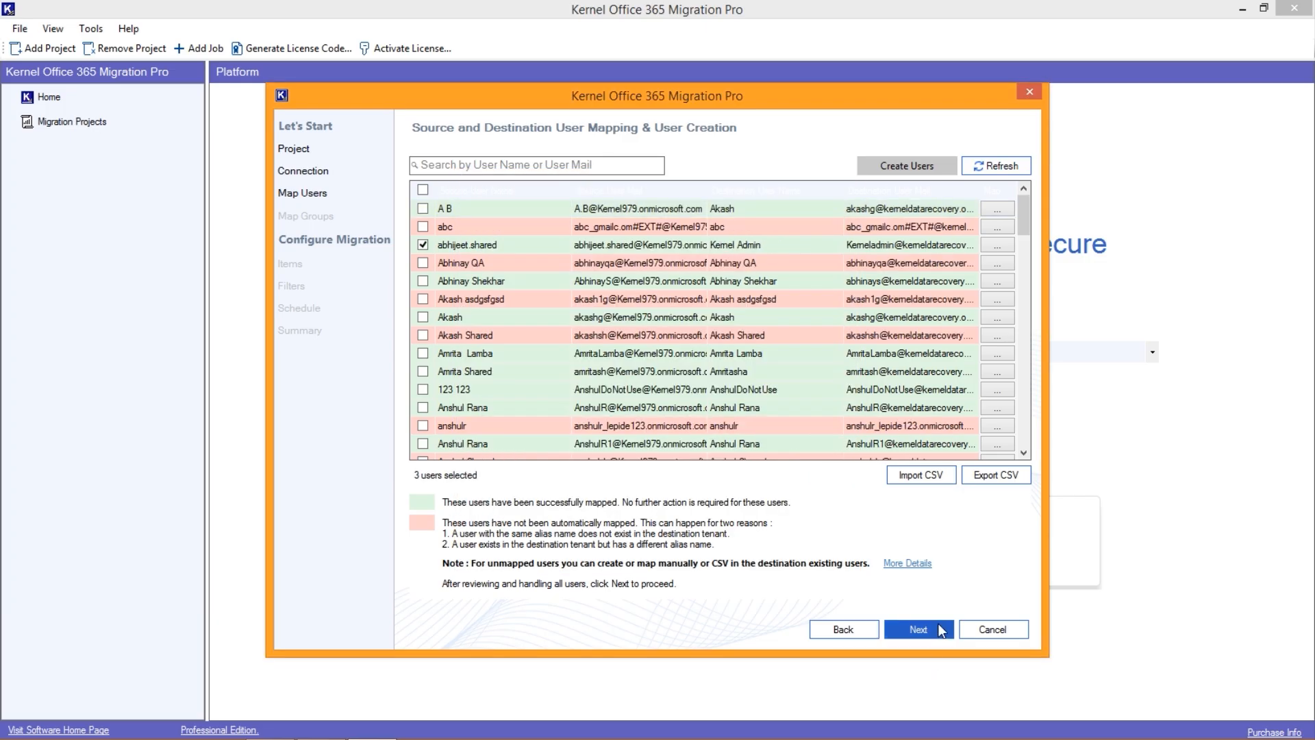
- Continue with three users selected, skip group mapping, and accept their OneDrive items for migration
left_click(939, 630)
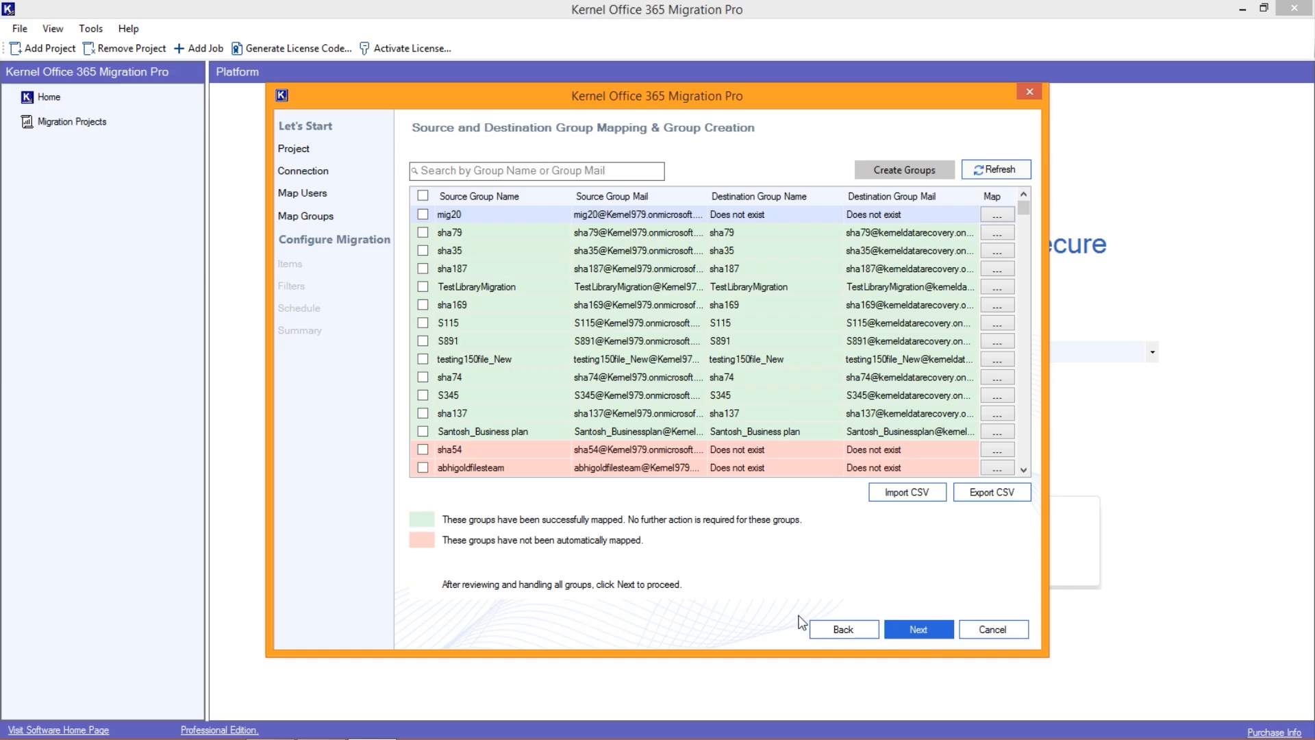
left_click(891, 629)
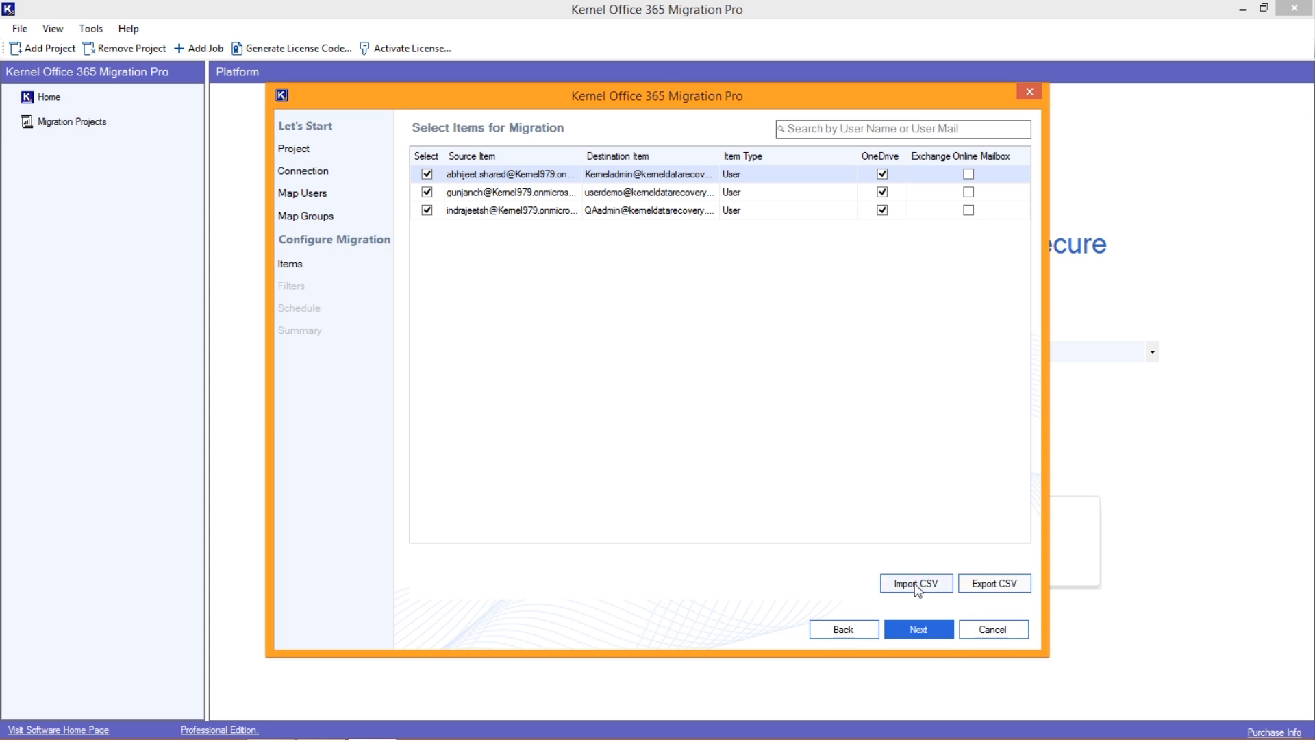
left_click(923, 629)
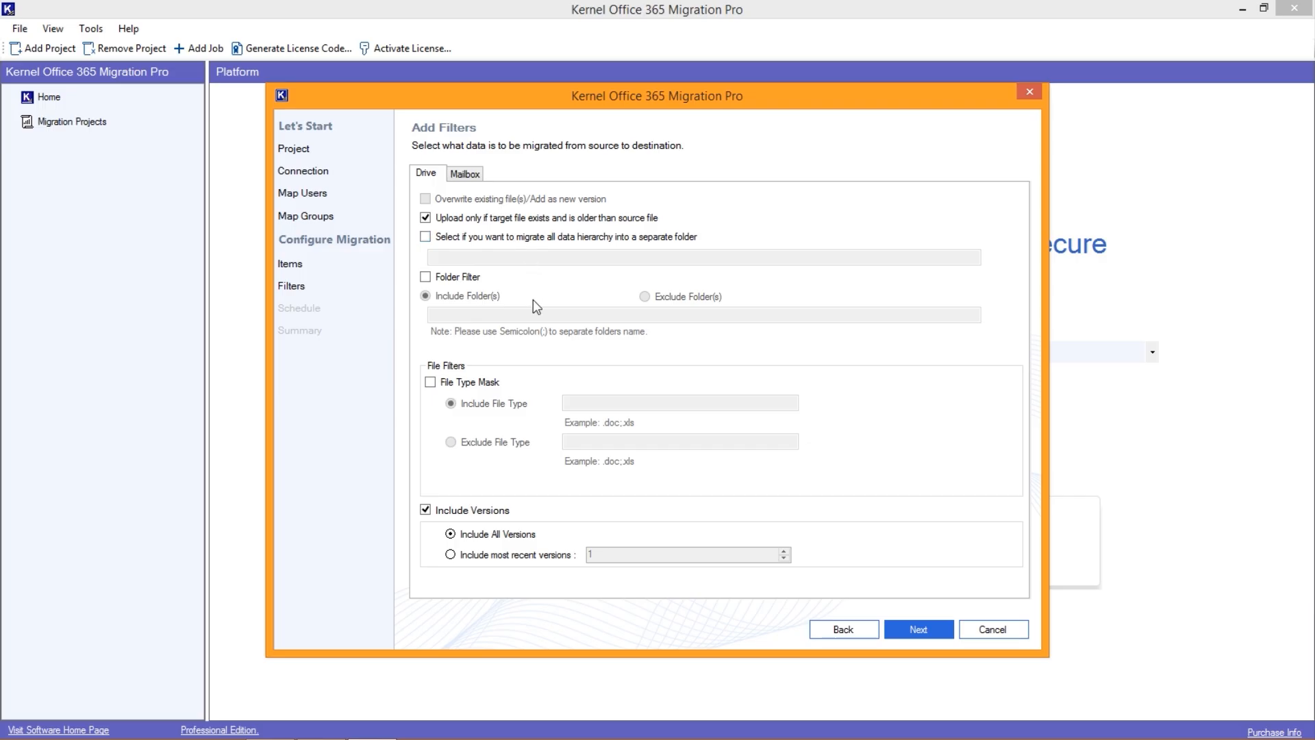
- Set the drive filters to migrate all data hierarchy into a separate named folder and include only the most recent versions
left_click(563, 238)
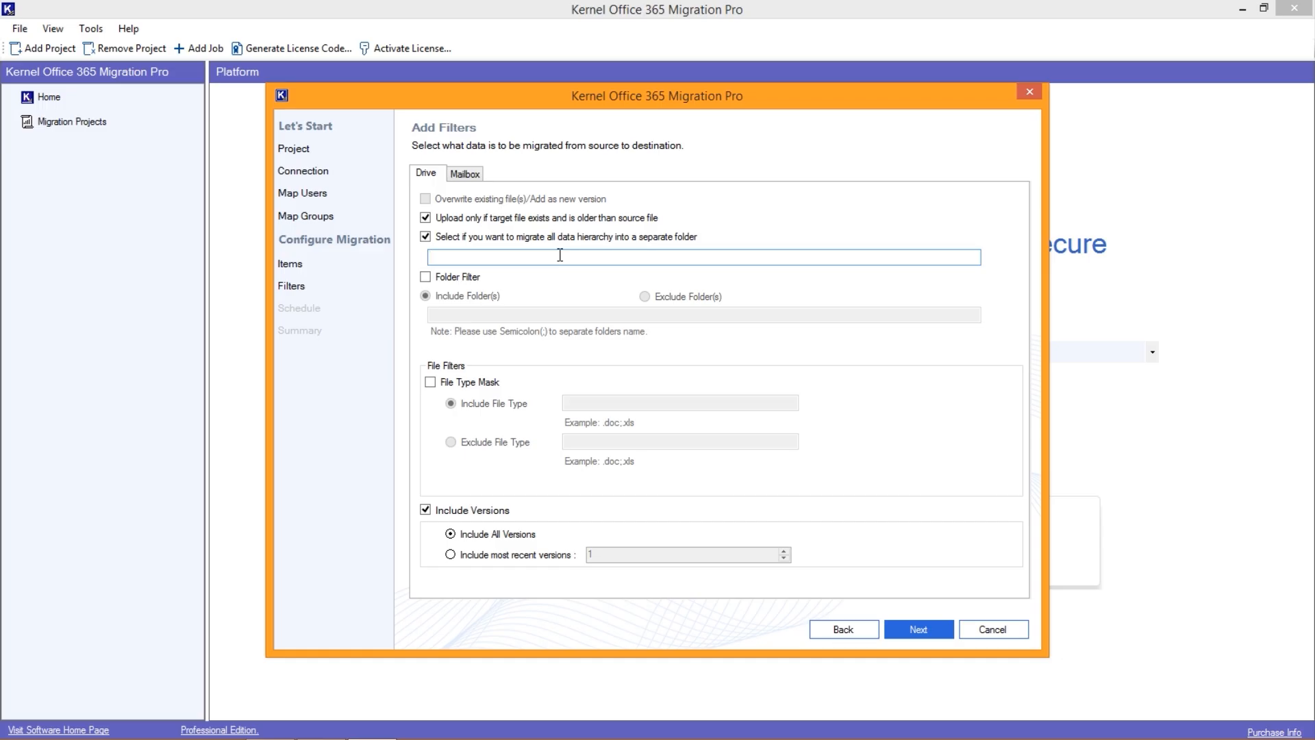
left_click(559, 256)
type("Onedrive_mig_13May")
left_click(524, 556)
double_click(785, 551)
left_click(913, 630)
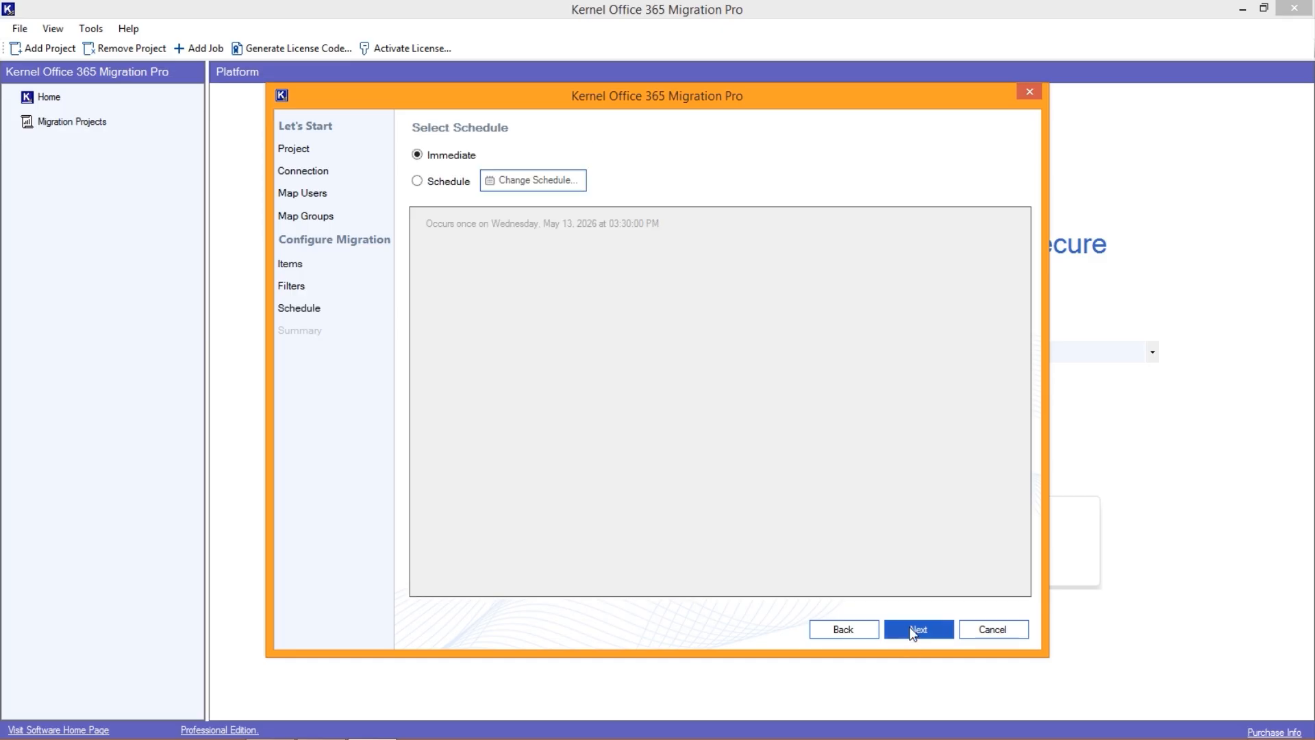
- Switch the job to a scheduled run, open its schedule settings, and return to the Immediate option
left_click(458, 181)
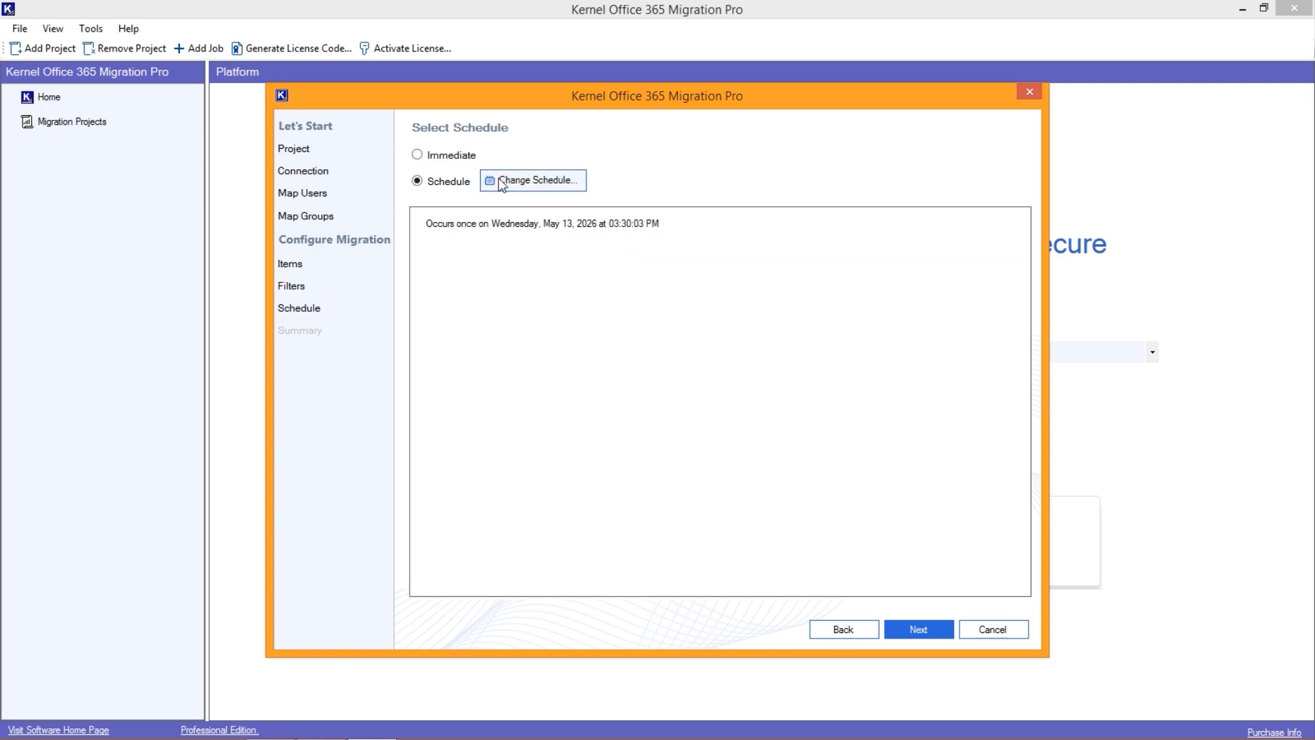
left_click(510, 182)
left_click(751, 493)
left_click(417, 155)
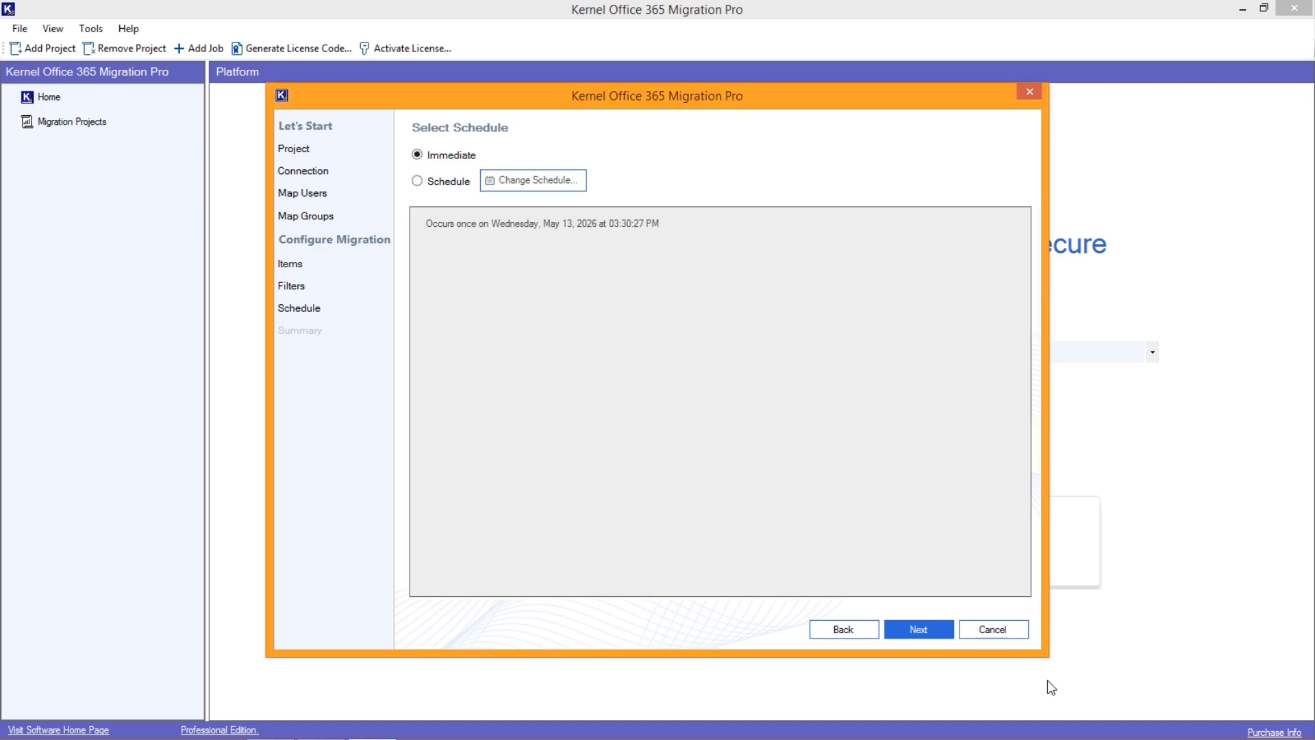
- Create the OneDrive migration job with the Immediate schedule and return to the project's job list
left_click(947, 637)
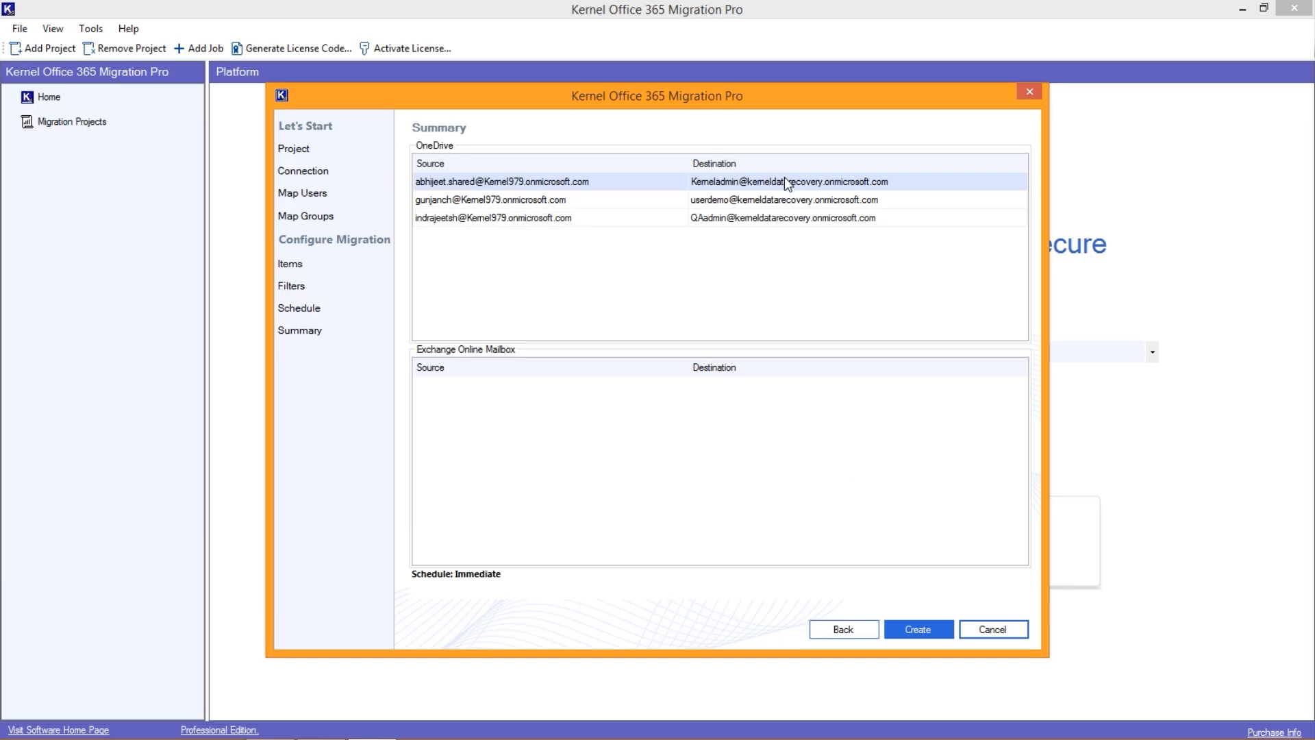
left_click(932, 634)
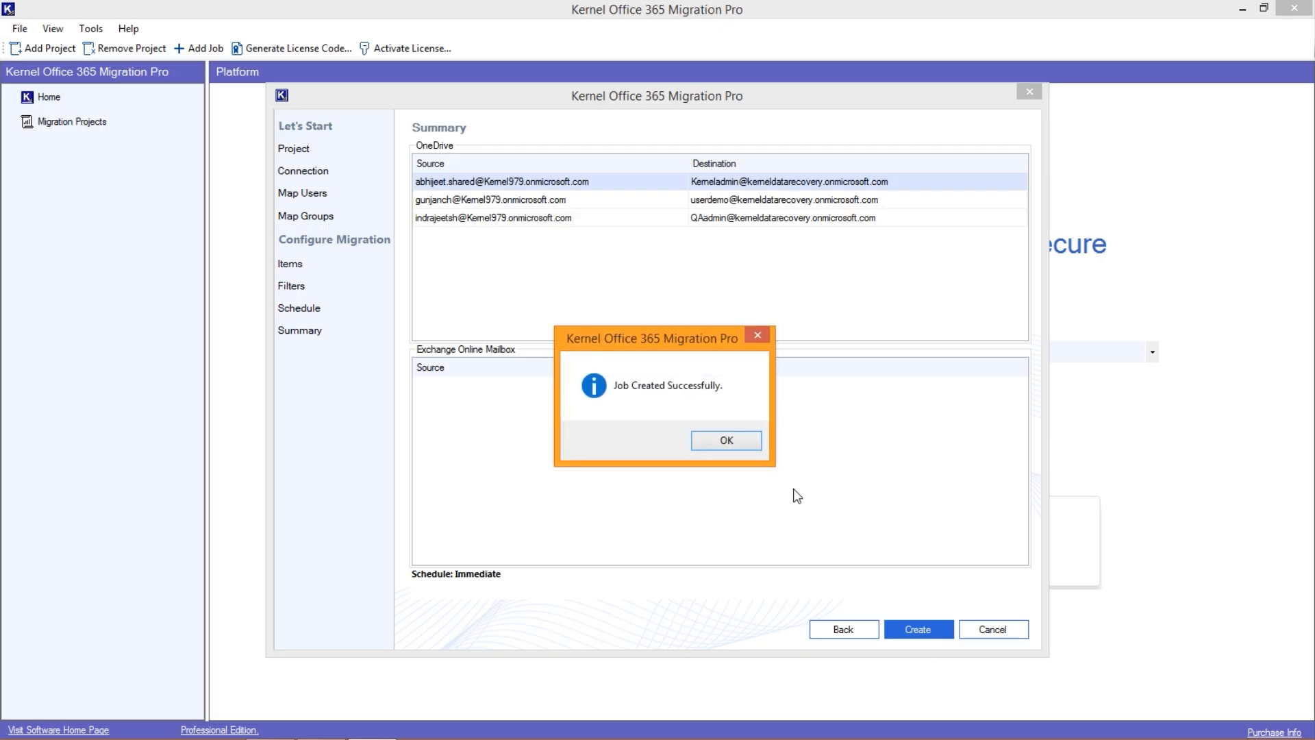
left_click(730, 438)
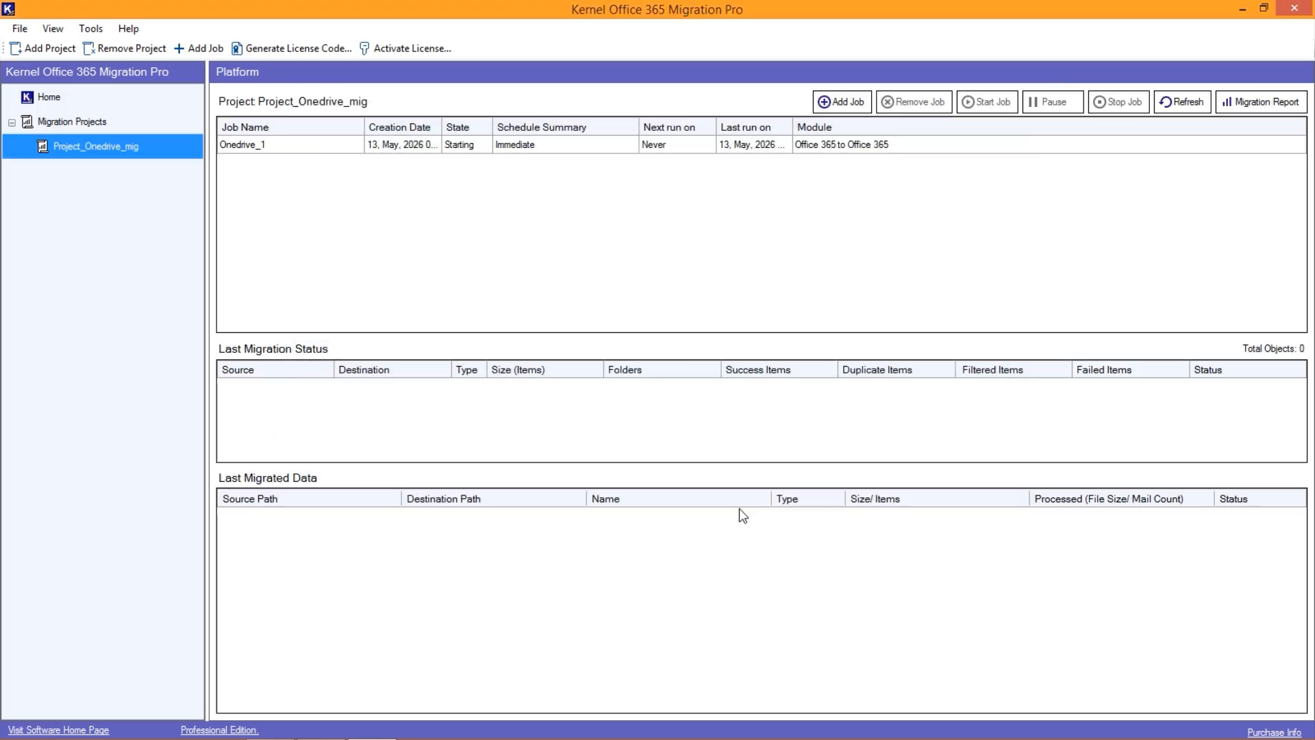
- Select the Onedrive_1 job and open its migration report
left_click(452, 147)
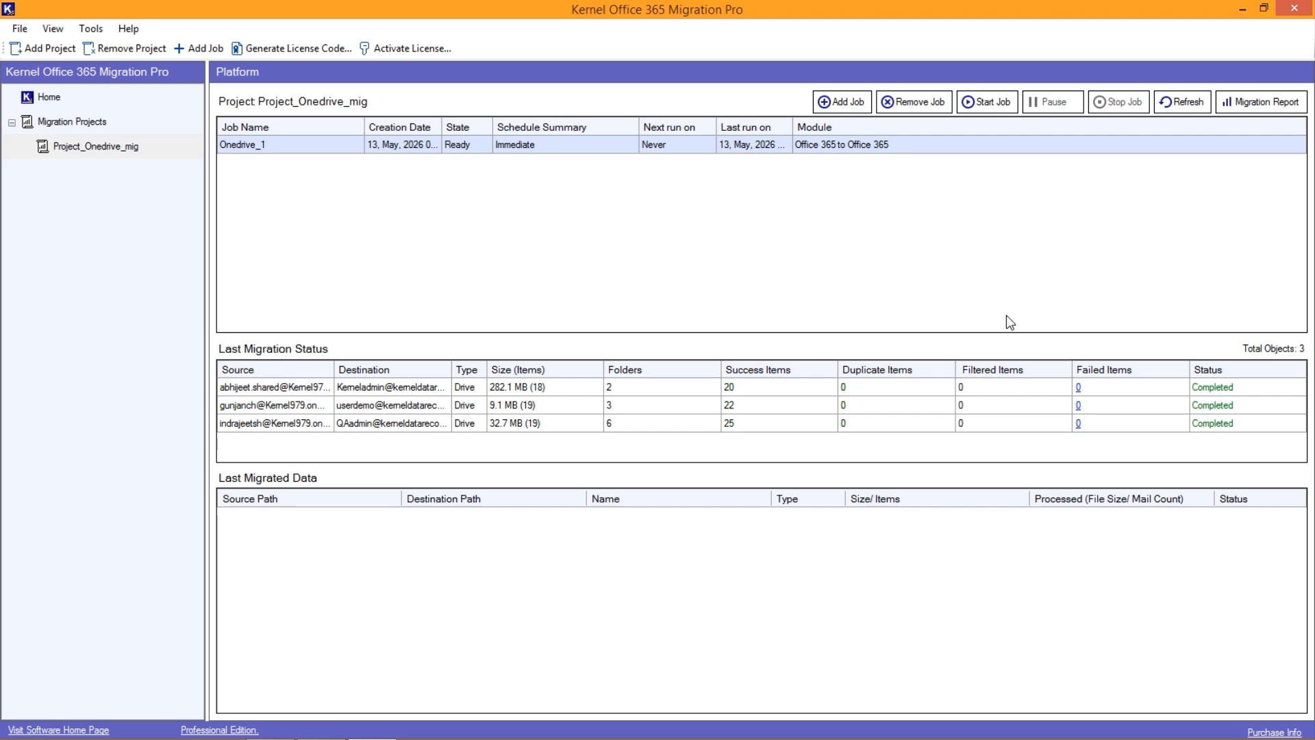
left_click(1245, 108)
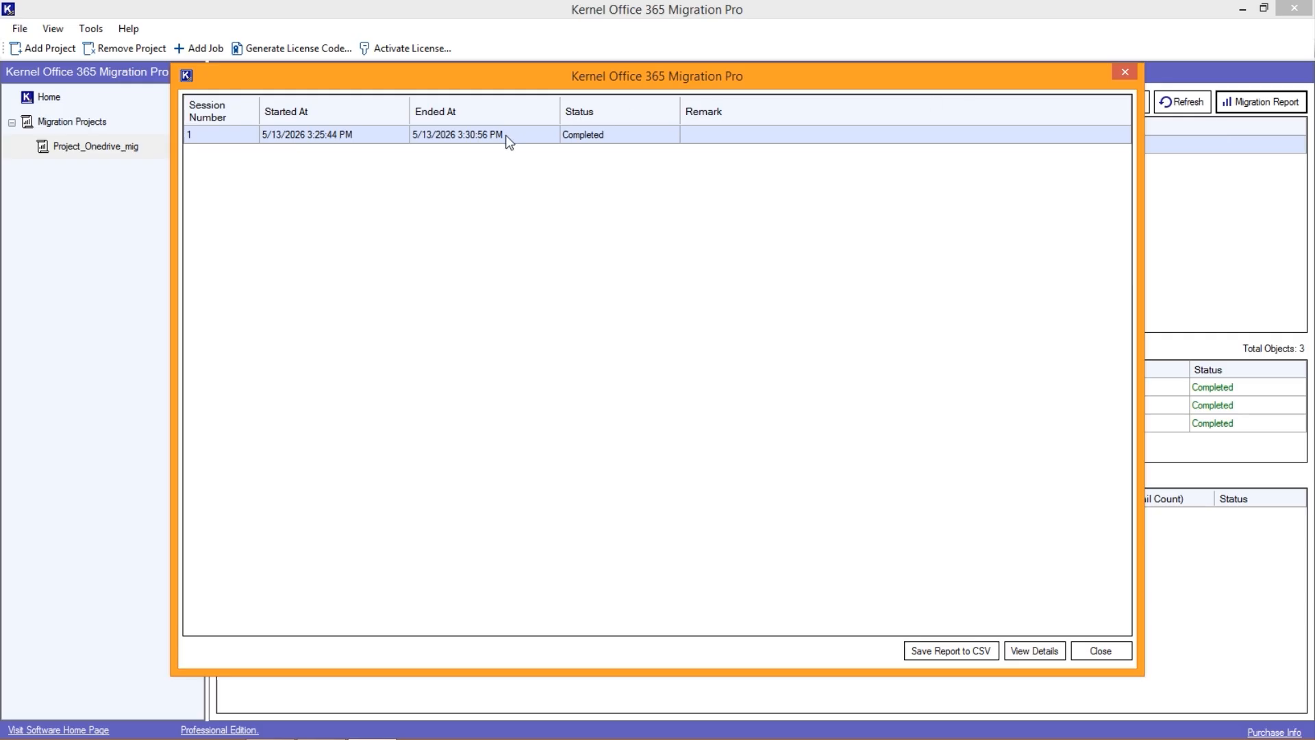
- Save the detailed migration report of session 1 as a CSV file on the Desktop and return to the session list
left_click(1030, 651)
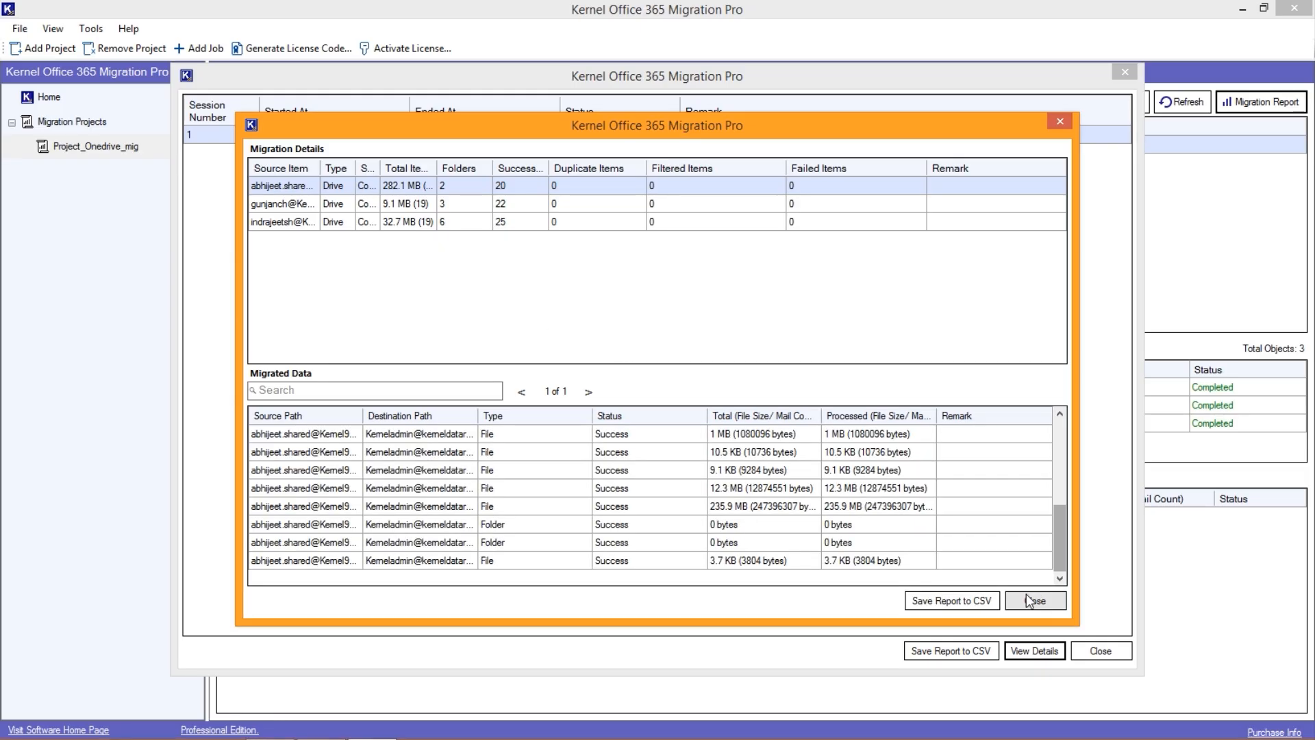
left_click(960, 604)
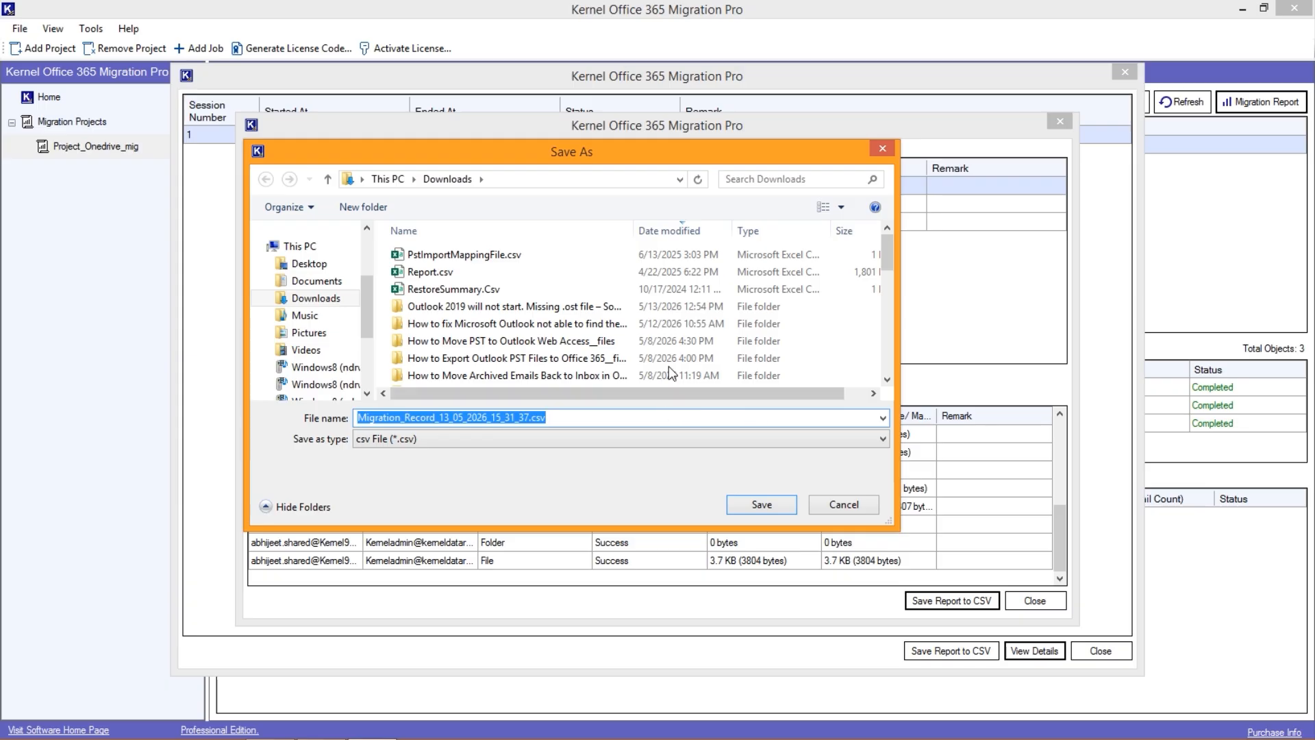
left_click(322, 264)
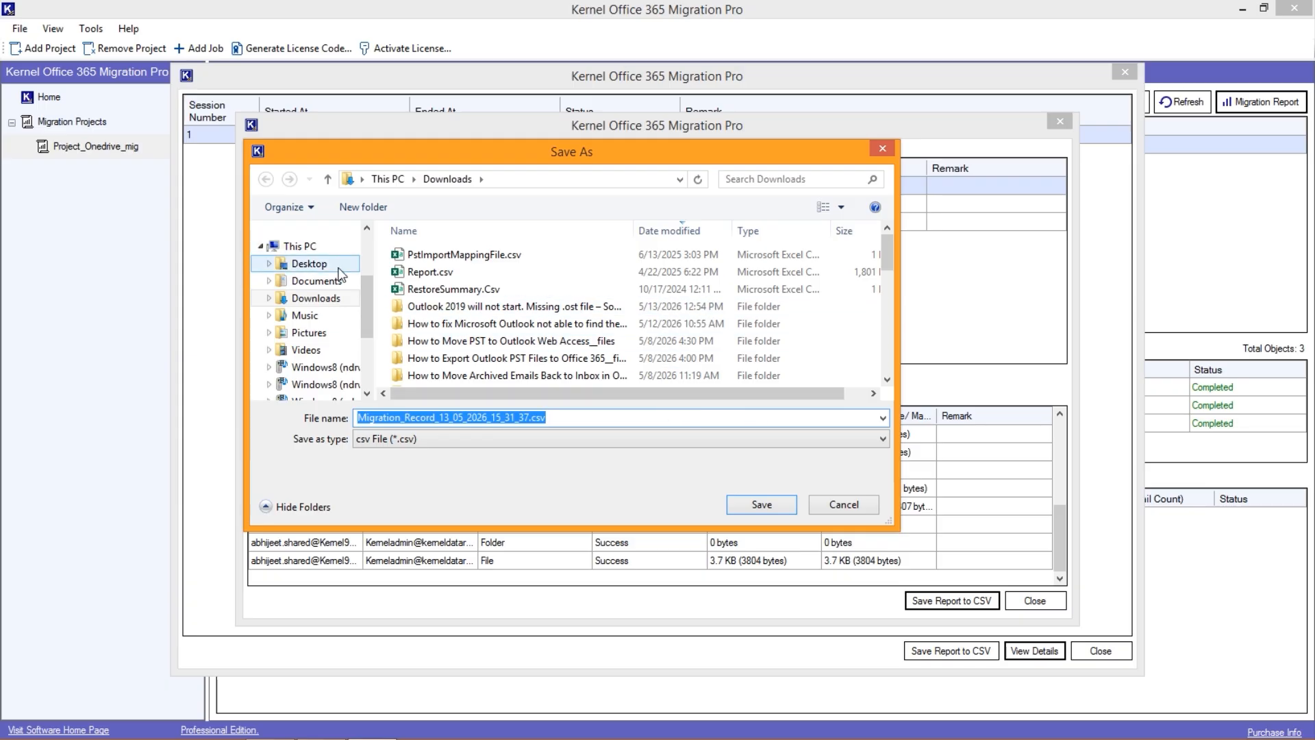
left_click(760, 505)
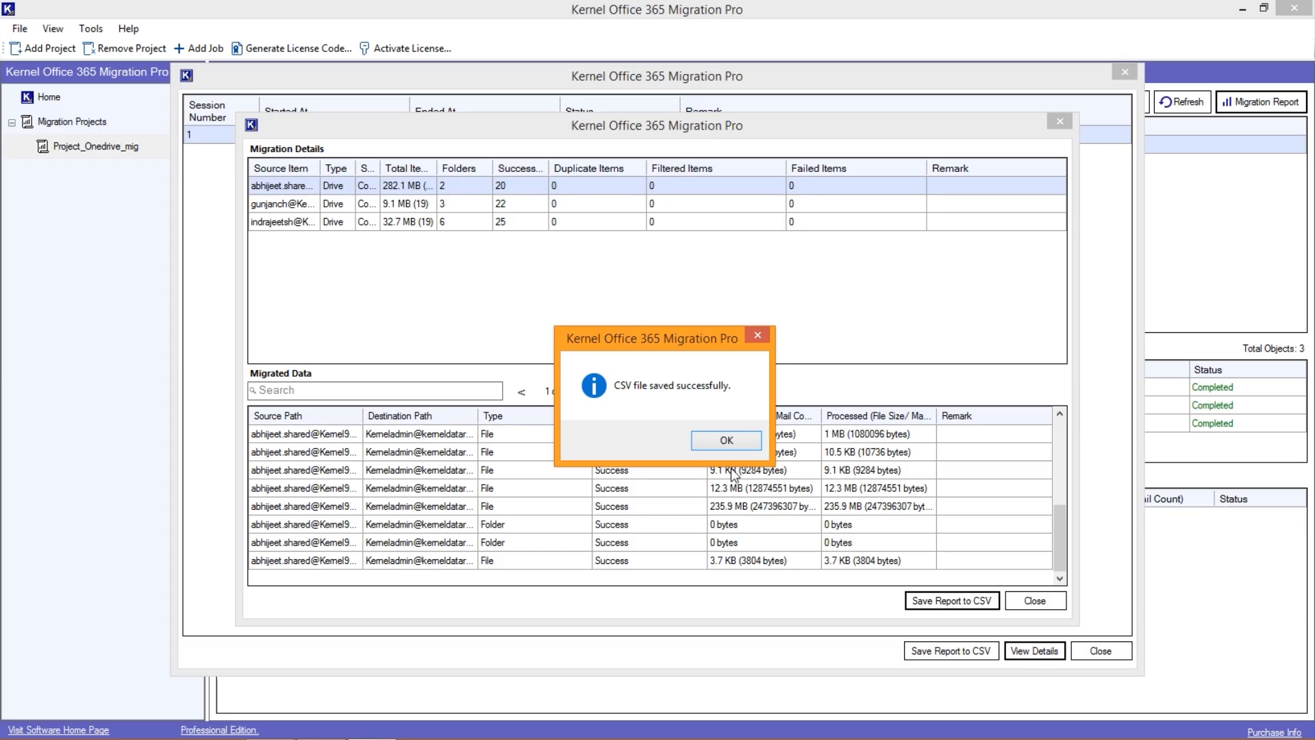
left_click(726, 442)
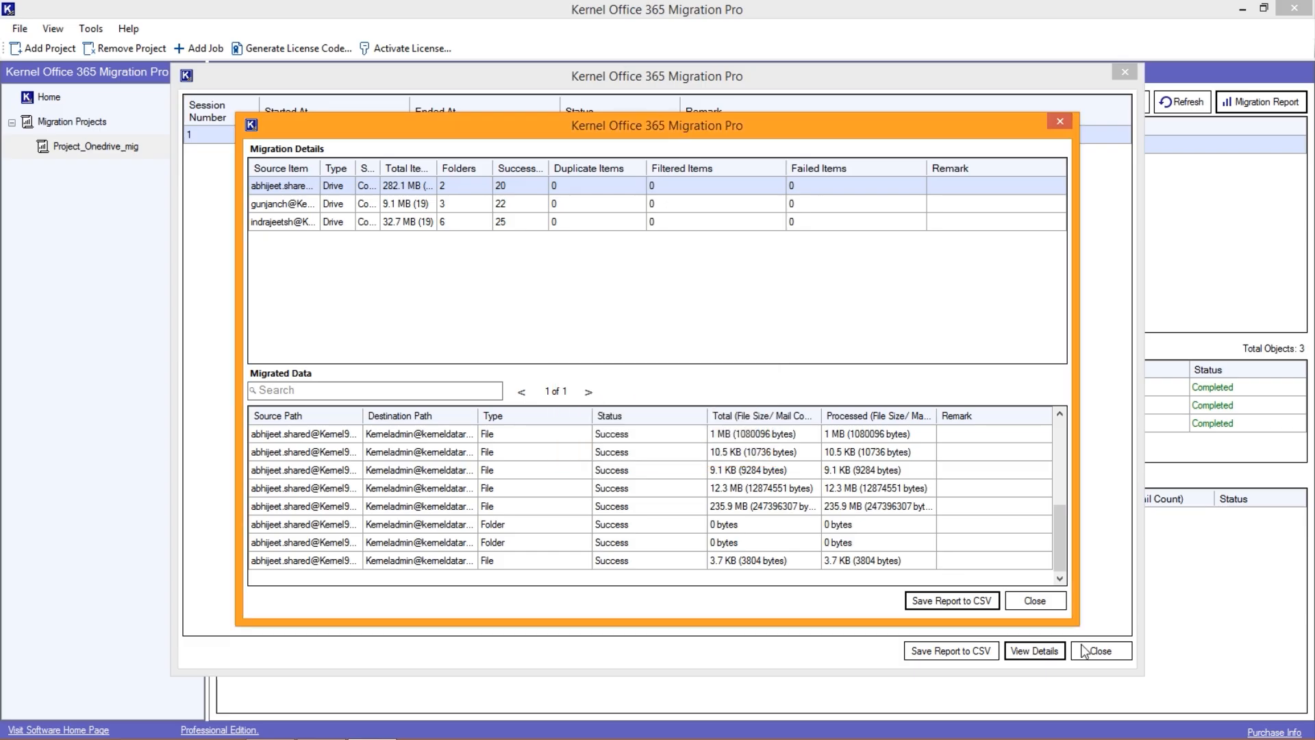
left_click(1035, 600)
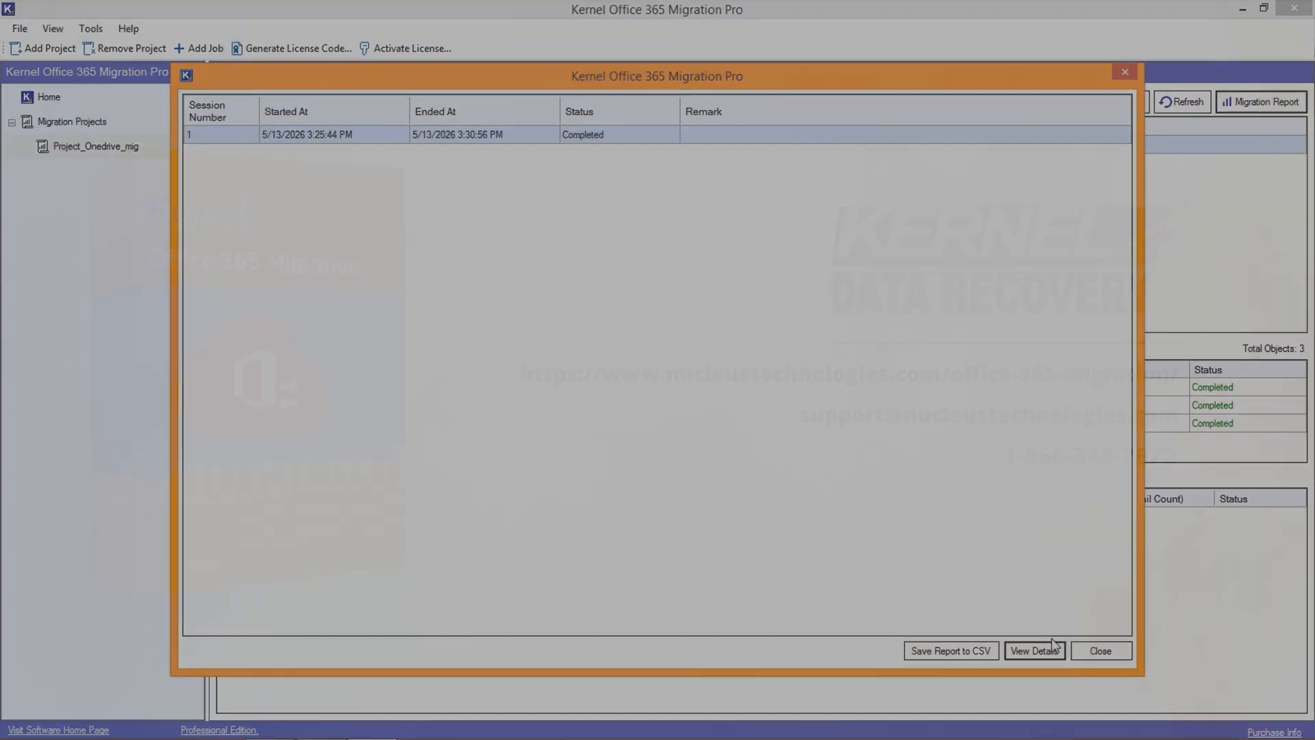